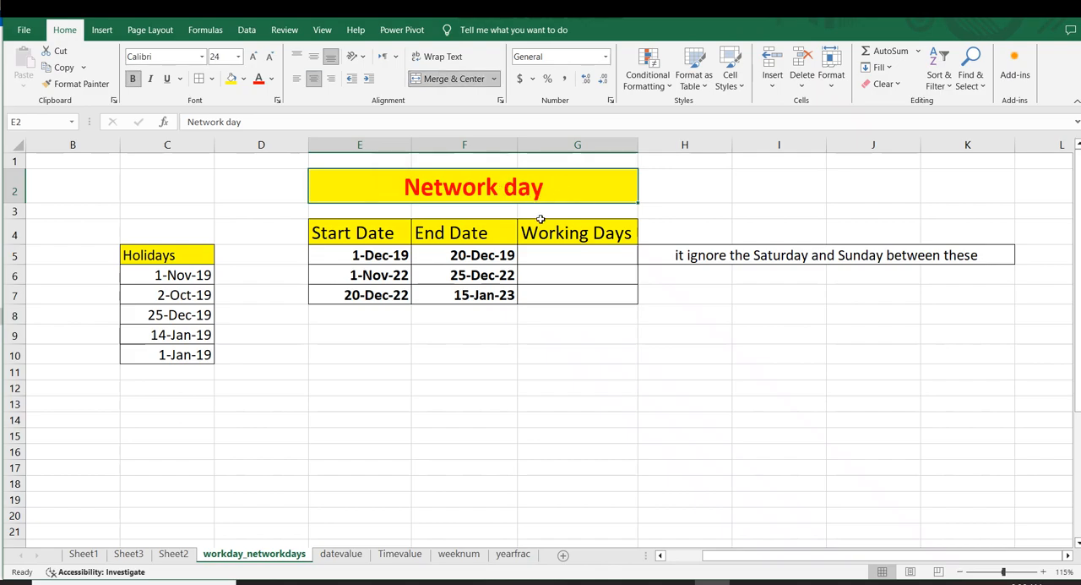
Step: Change the merged heading in E2 to read "Network days"
scroll(531, 215, down, 1)
scroll(519, 313, down, 1)
scroll(507, 363, down, 1)
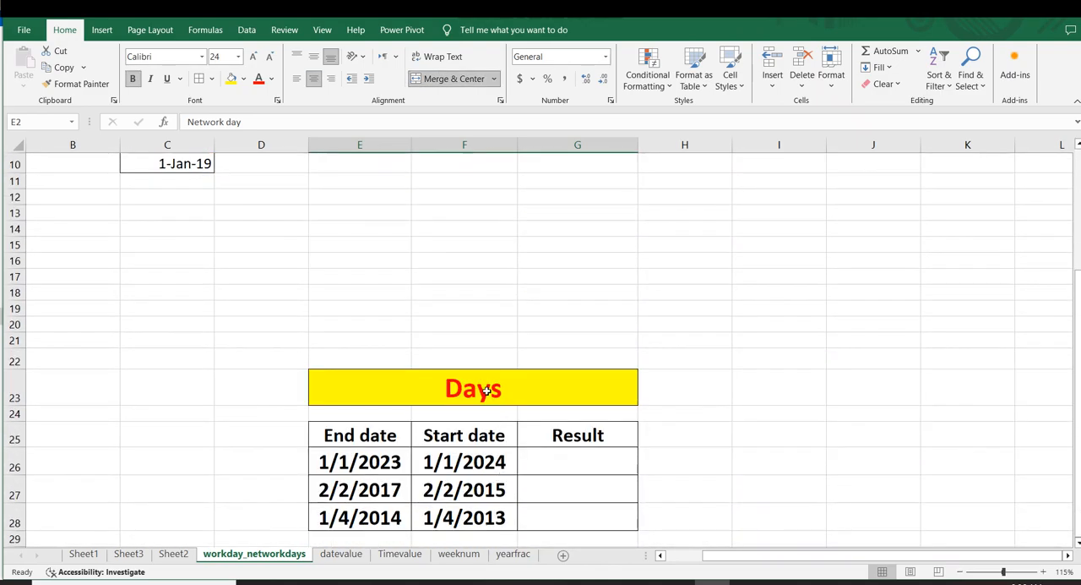
scroll(494, 406, up, 3)
click(478, 350)
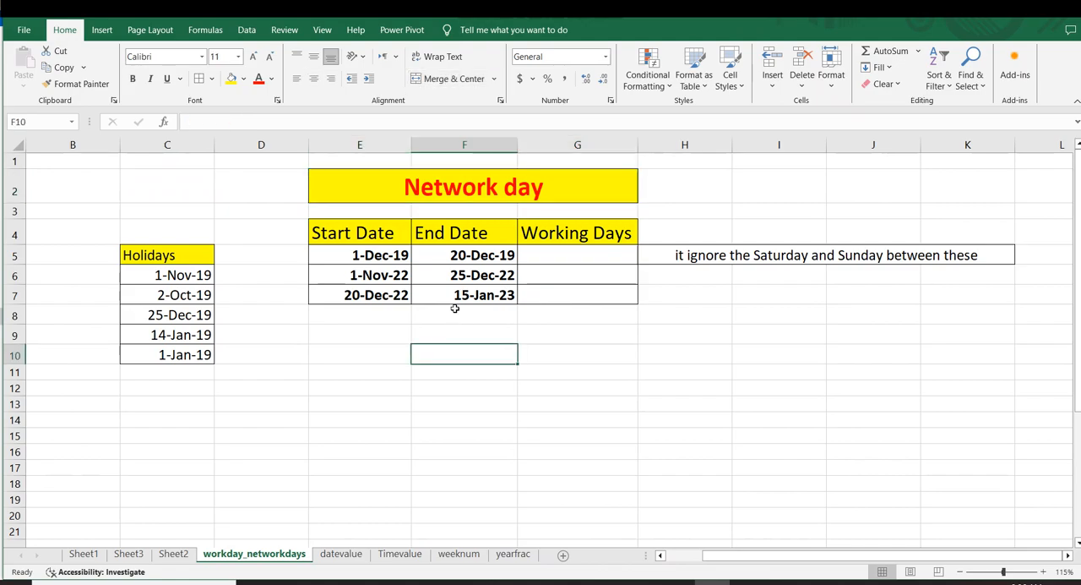
click(488, 208)
click(485, 254)
click(529, 196)
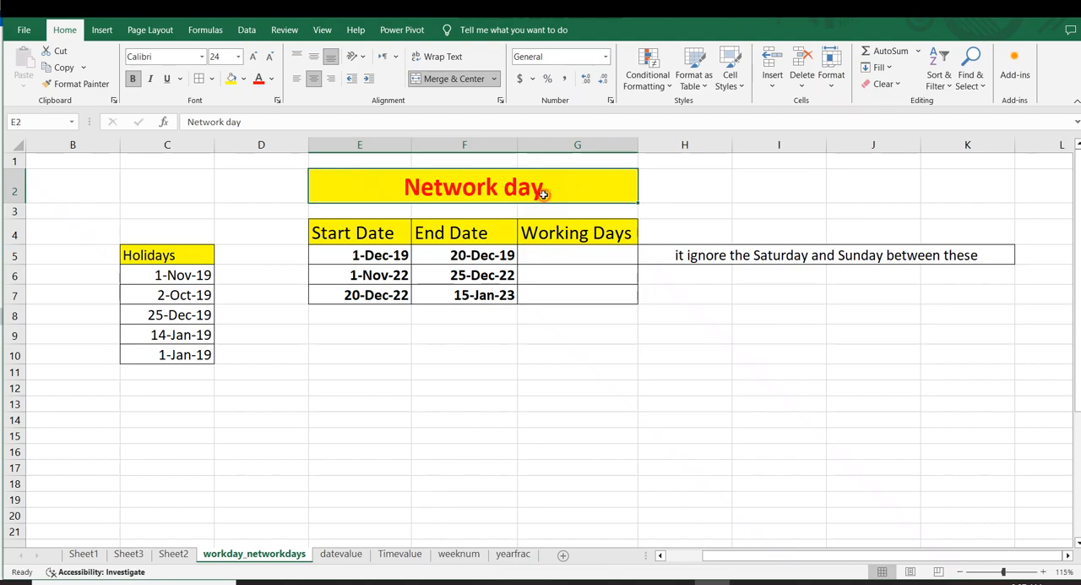
double_click(532, 194)
text(s)
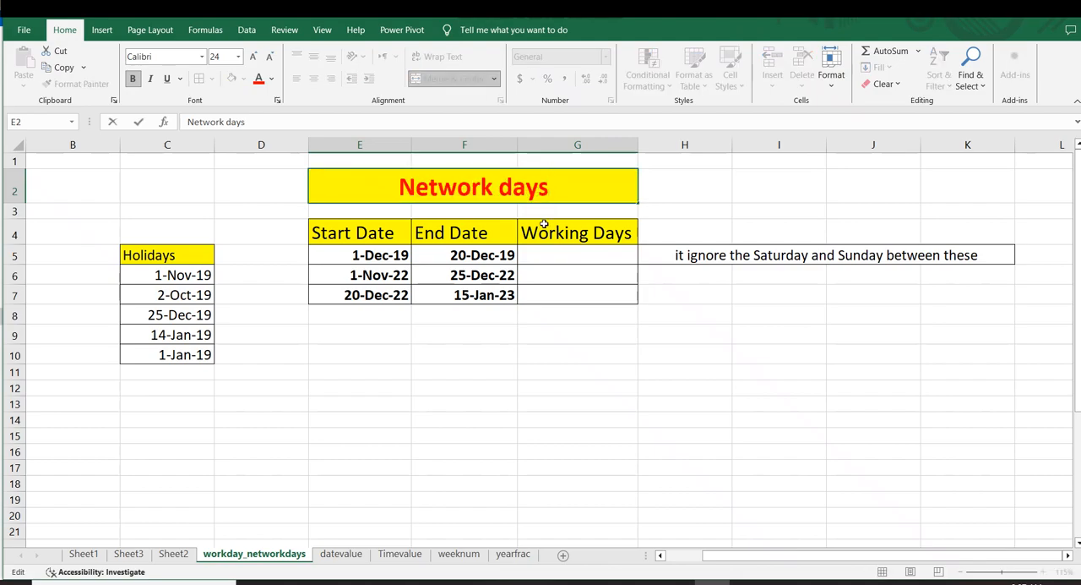
click(602, 370)
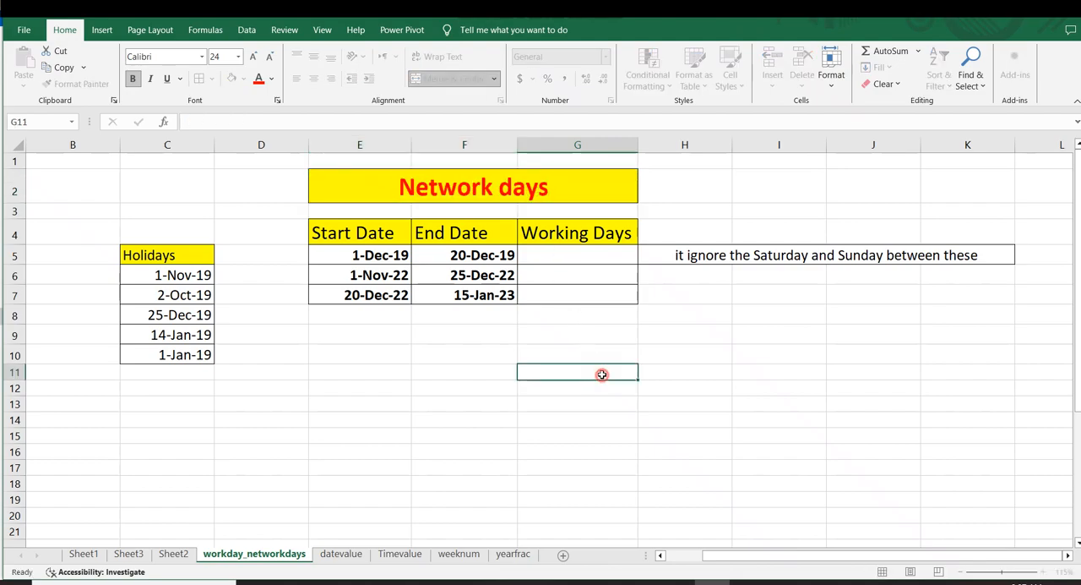
click(397, 193)
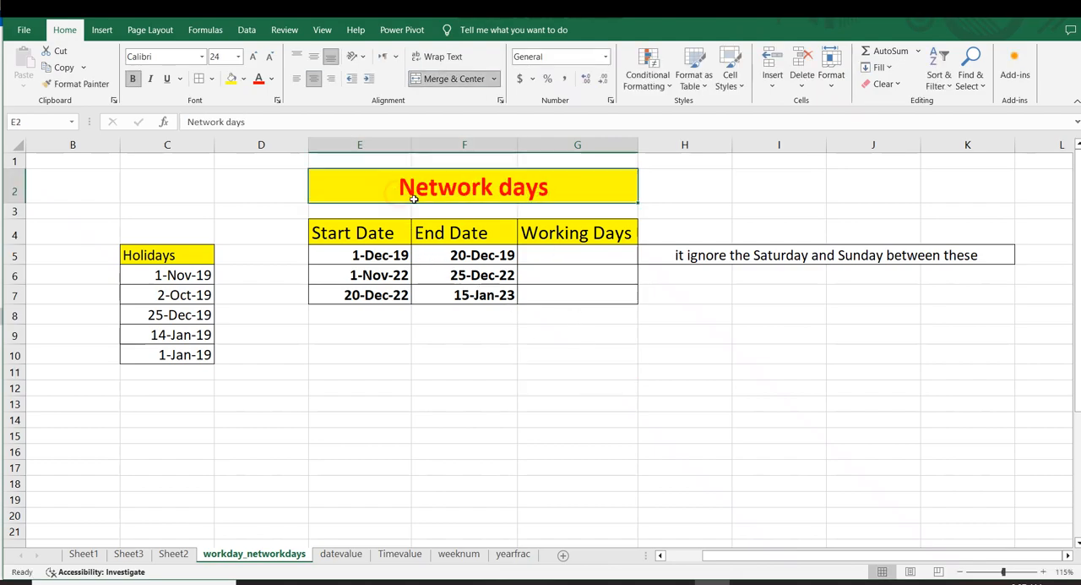
click(738, 278)
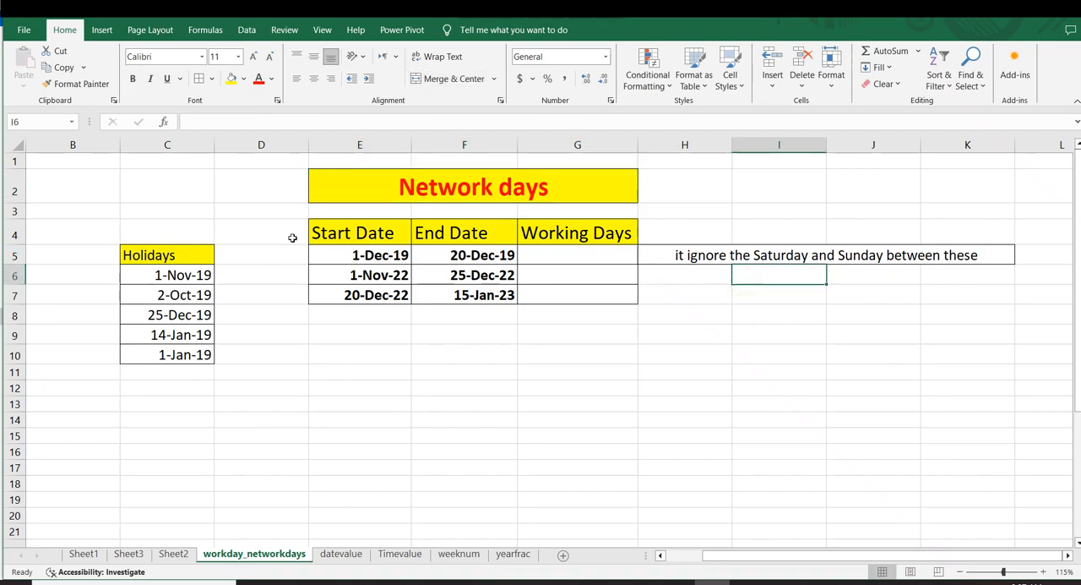
drag(334, 236, 510, 273)
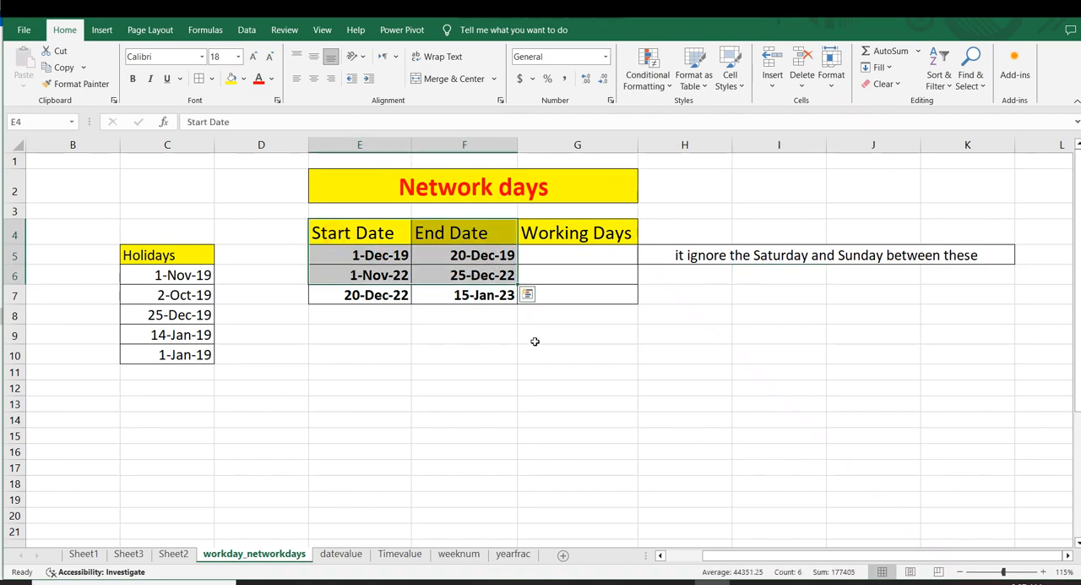
click(538, 358)
drag(726, 255, 902, 267)
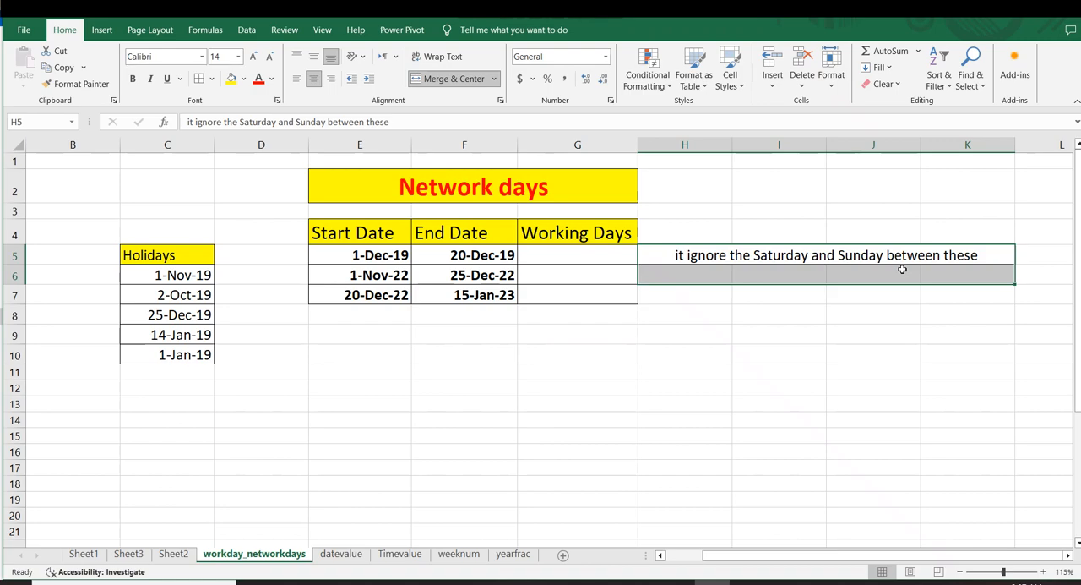
click(681, 332)
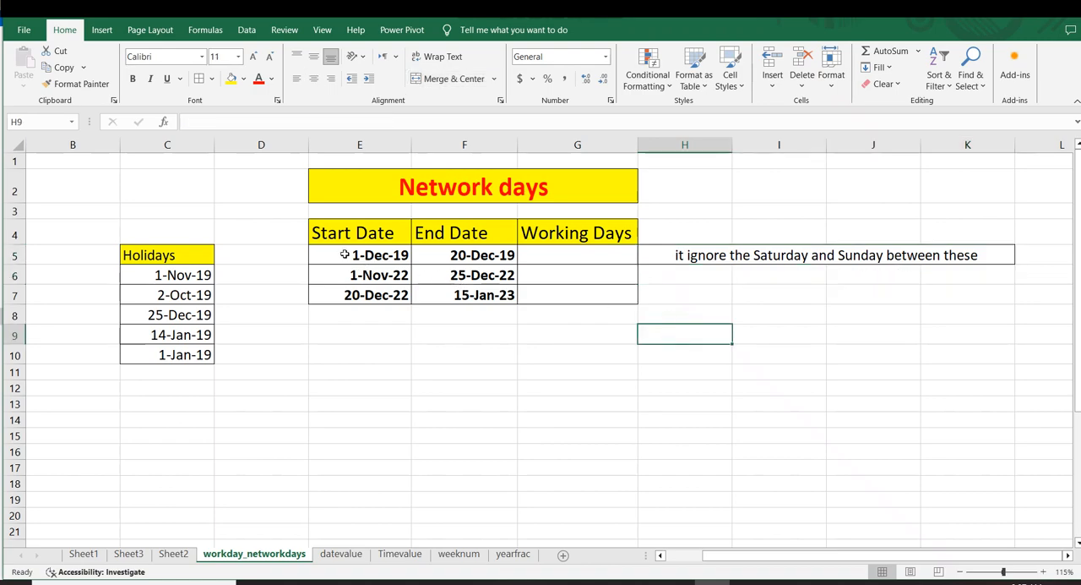
Step: Center the Holidays header in C5 horizontally and vertically
click(136, 252)
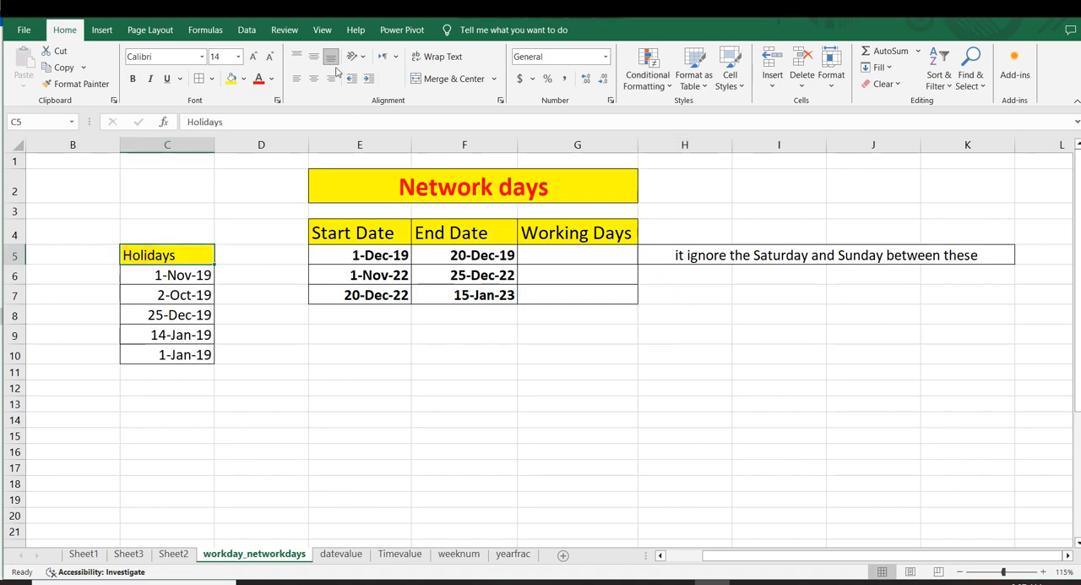
click(313, 78)
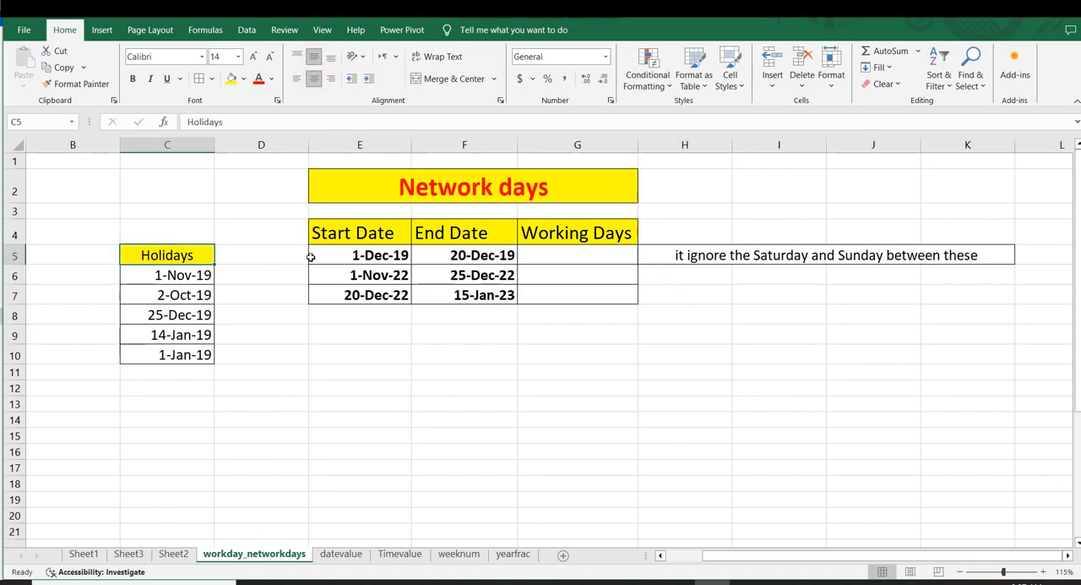
click(311, 256)
drag(183, 262, 229, 362)
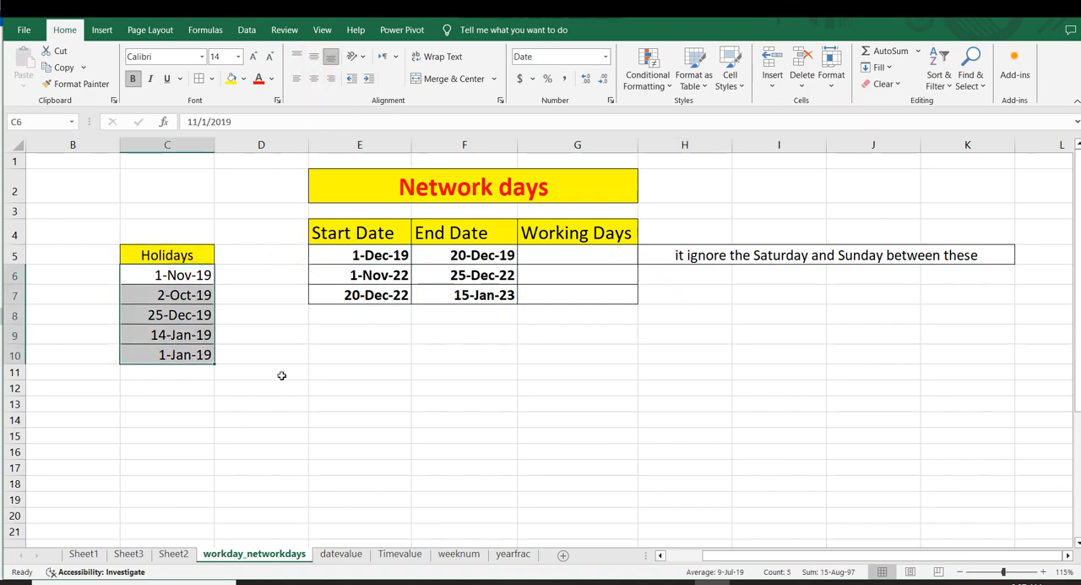
click(455, 391)
Step: Center the contents of the date table E4:G7 both vertically and horizontally
drag(350, 231, 570, 296)
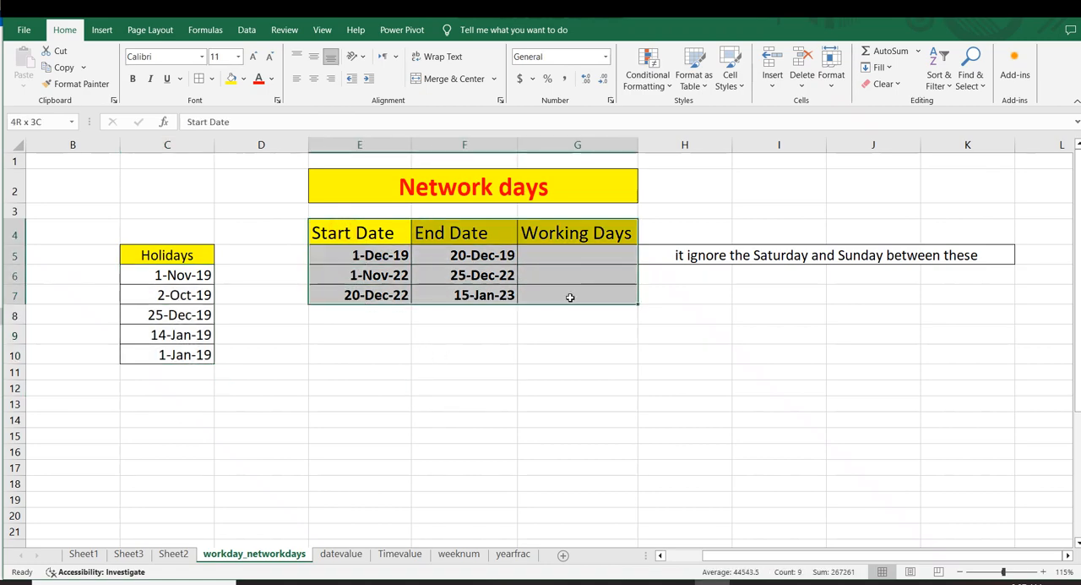
click(313, 57)
click(313, 78)
click(443, 291)
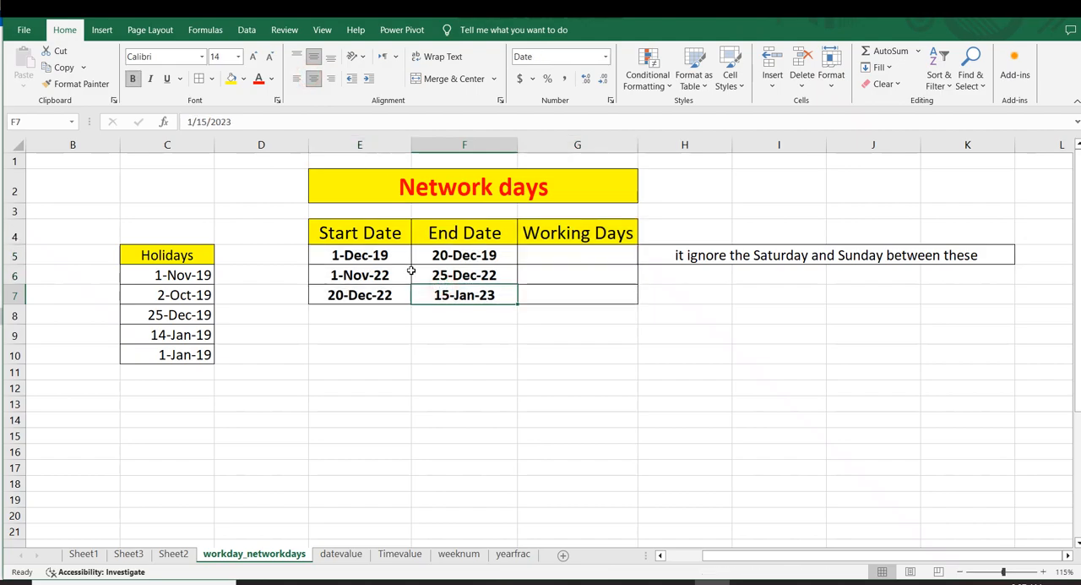
click(501, 325)
Step: Make the table headers in E4:G4 red and bold, and apply borders to the range E4:G7
drag(324, 236, 608, 241)
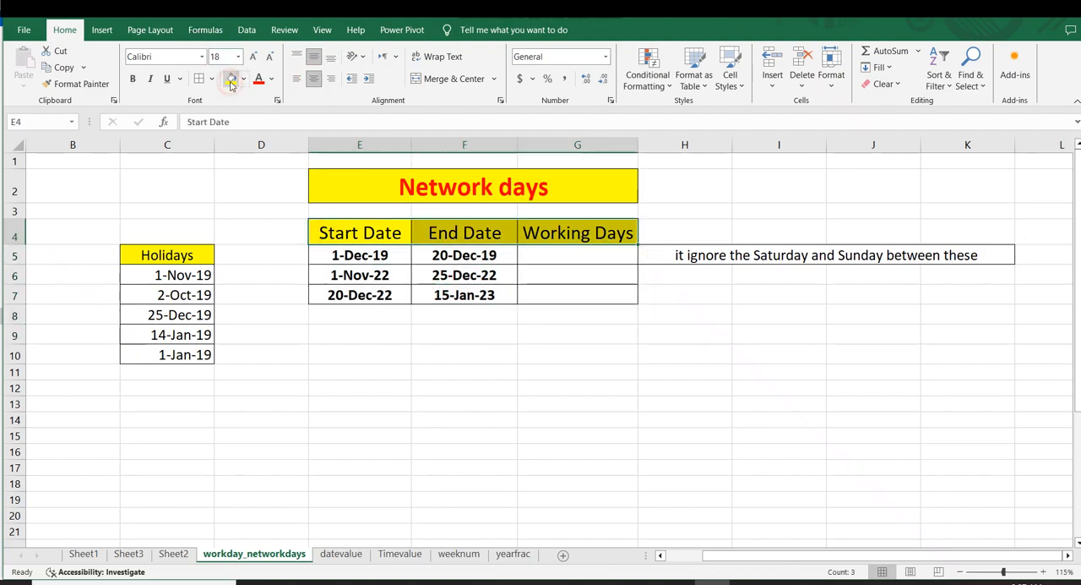
click(259, 81)
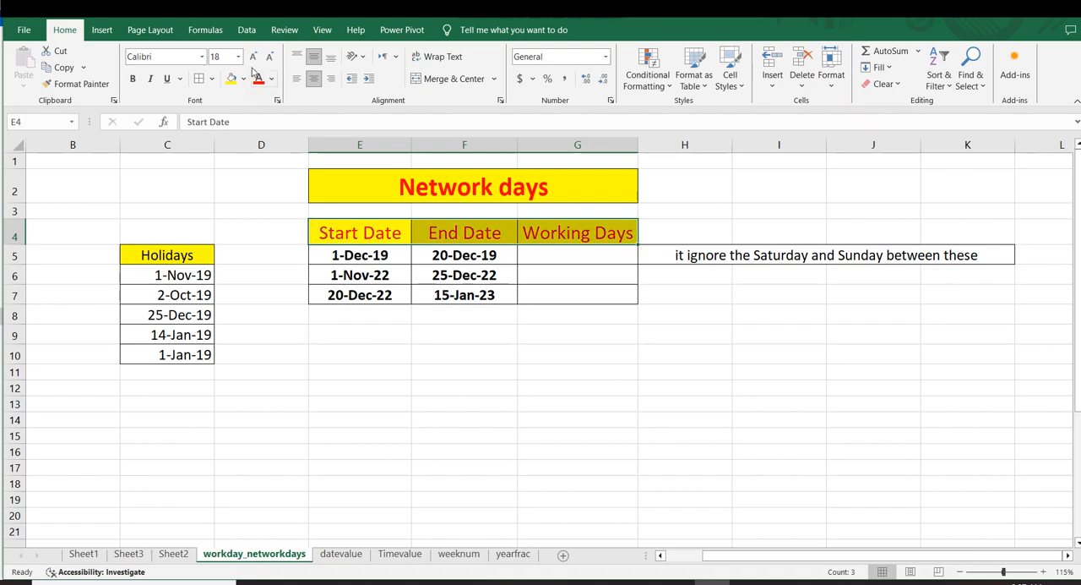
click(132, 79)
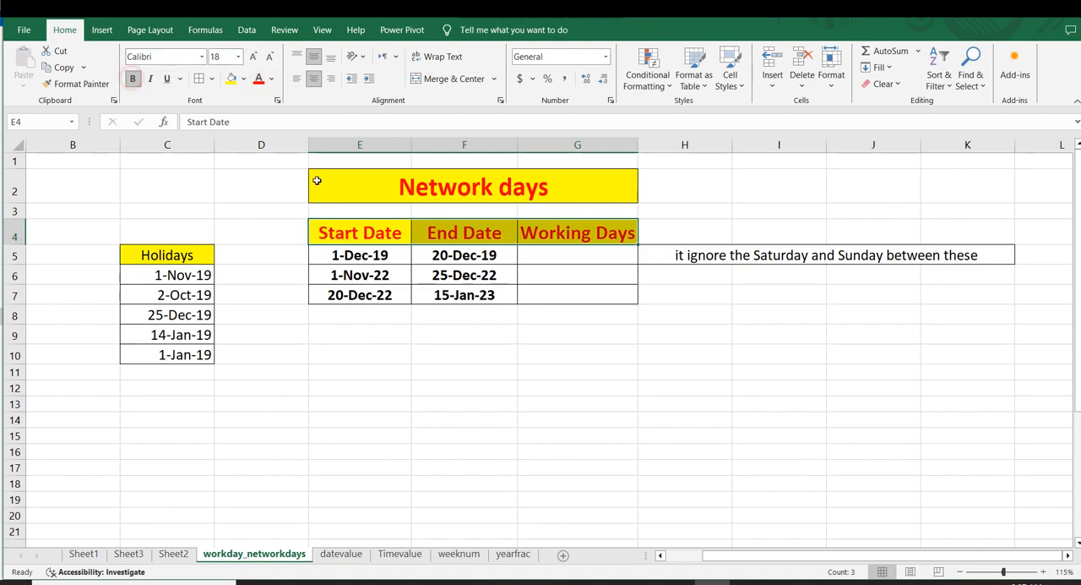
click(538, 320)
drag(368, 240, 544, 301)
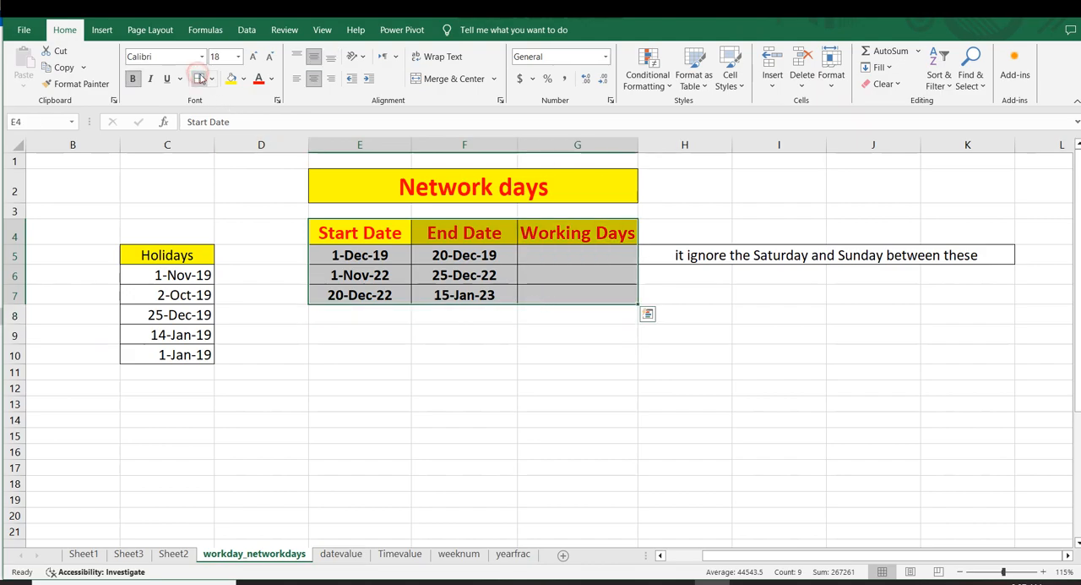
click(686, 419)
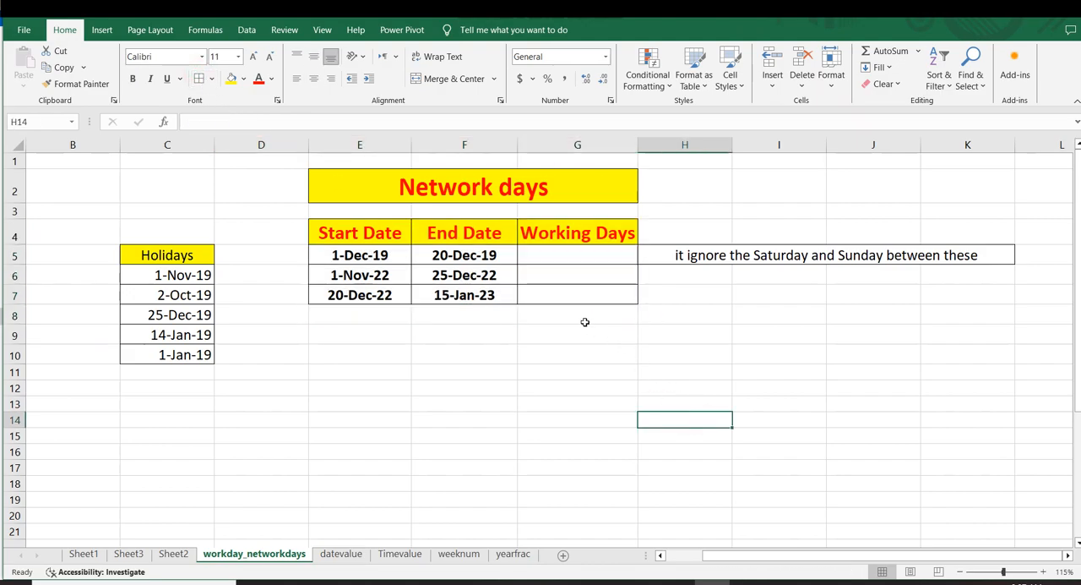
Step: Examine the Start Date, End Date and Working Days columns and the list of holiday dates
click(334, 237)
click(430, 239)
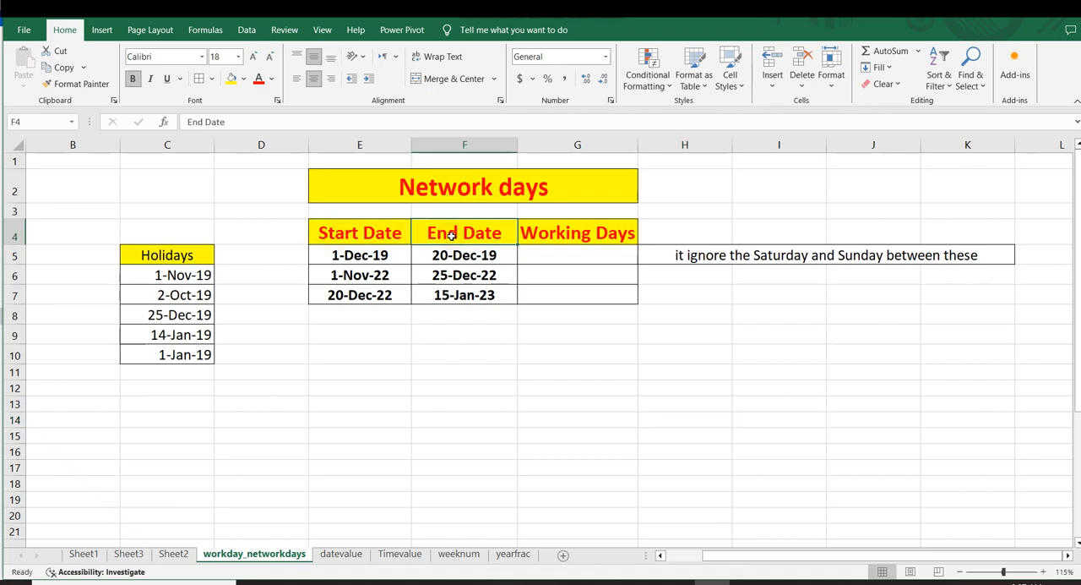
click(575, 234)
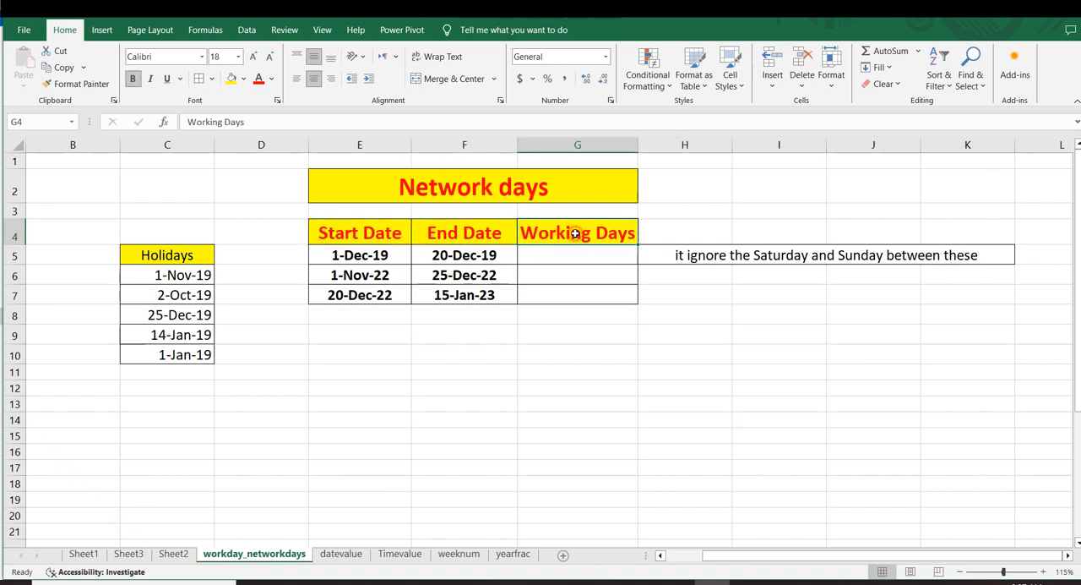
click(563, 293)
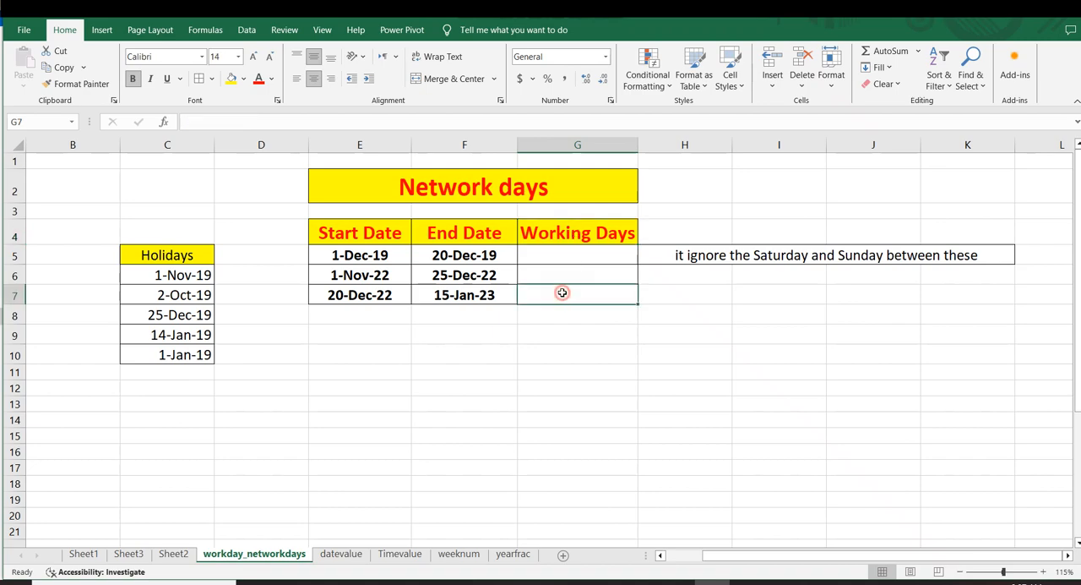
drag(568, 237, 563, 284)
click(562, 350)
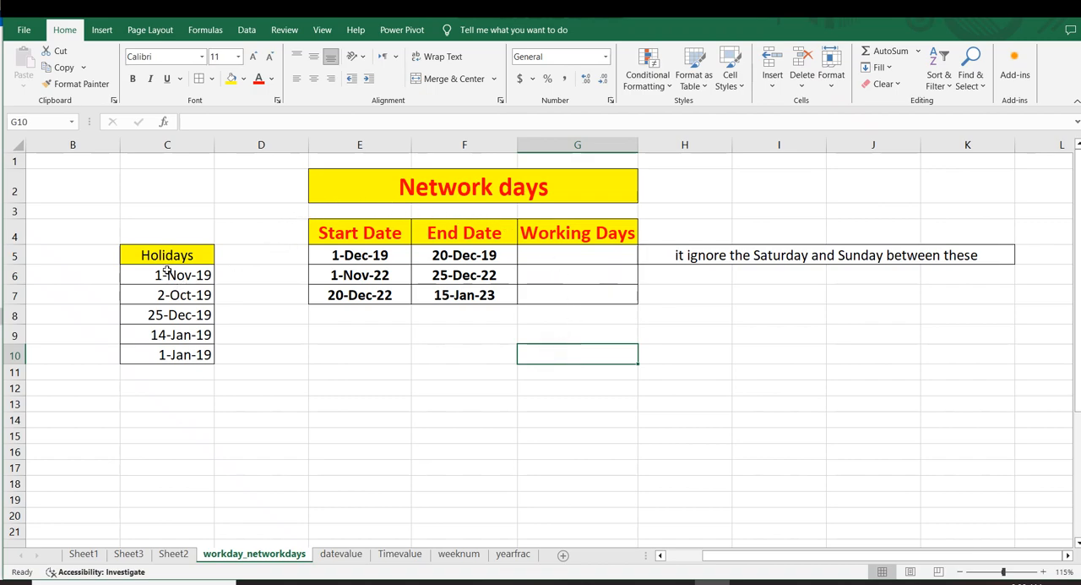
drag(172, 256, 175, 312)
click(284, 345)
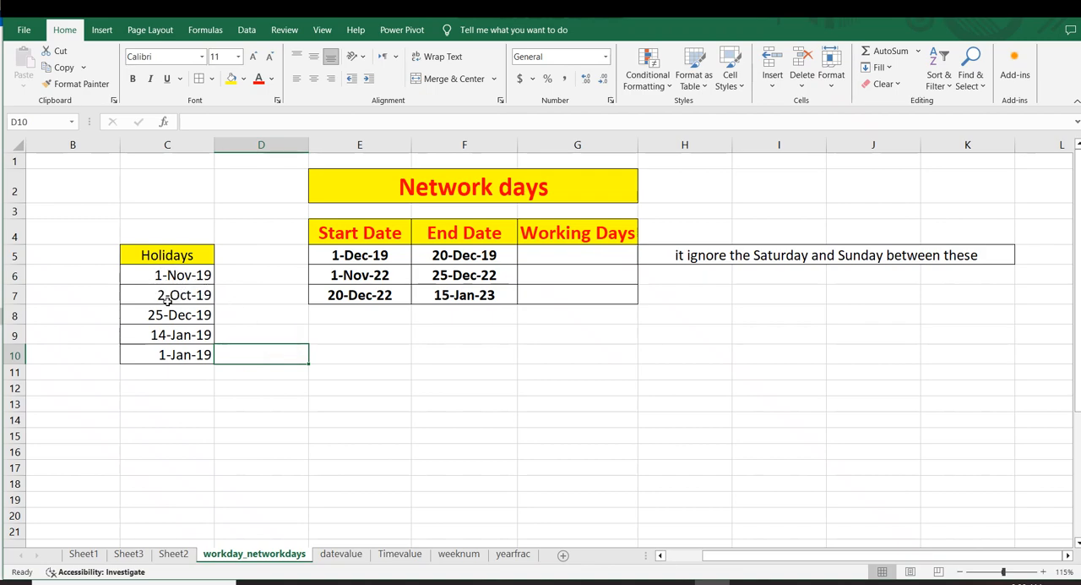
click(209, 316)
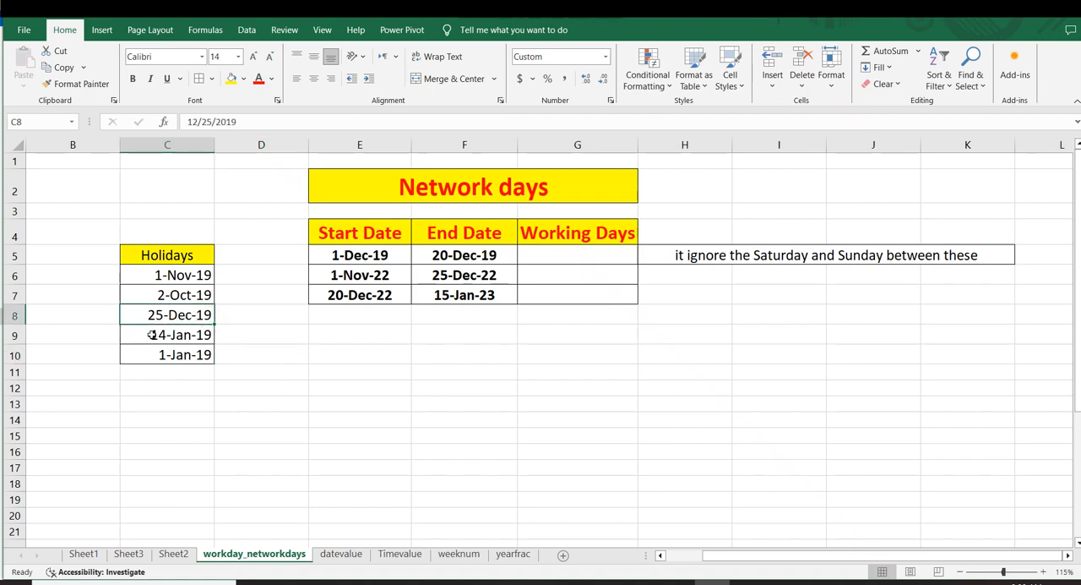
click(201, 338)
click(257, 345)
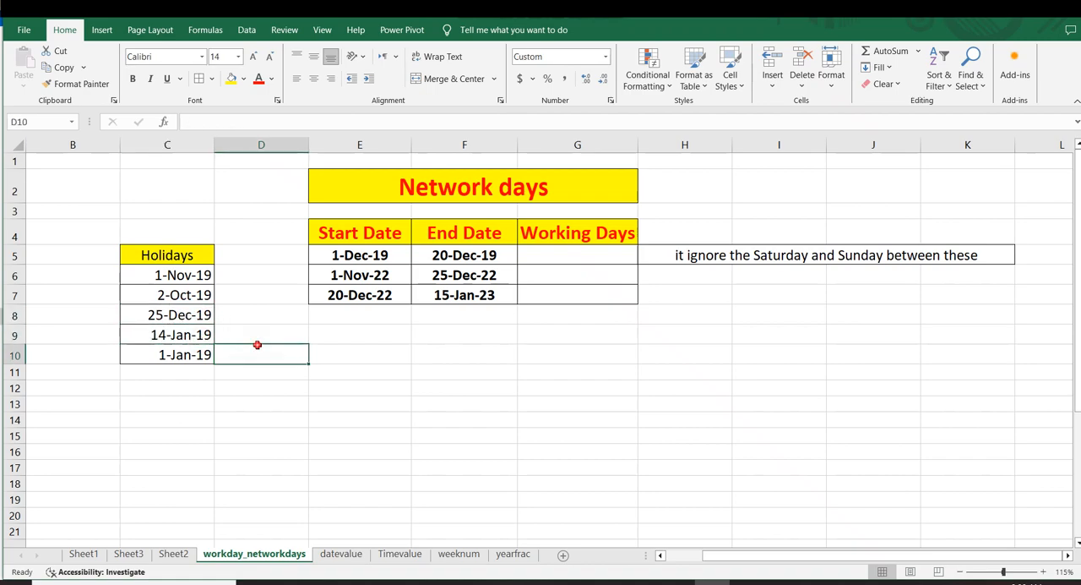
drag(163, 261, 158, 355)
click(377, 353)
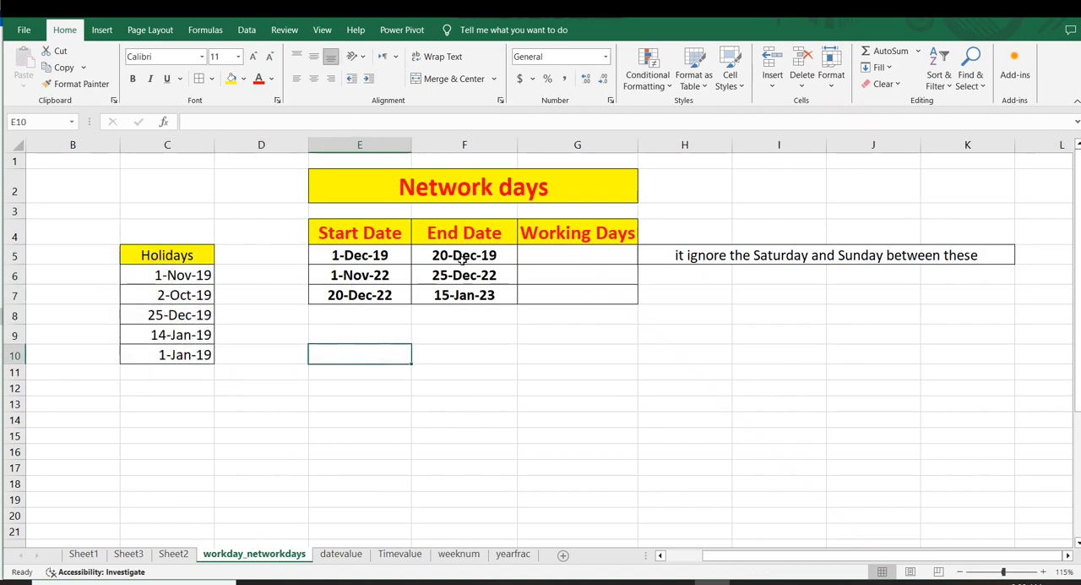
Step: Examine the start and end dates in row 5 of the Network days table
drag(363, 255, 484, 267)
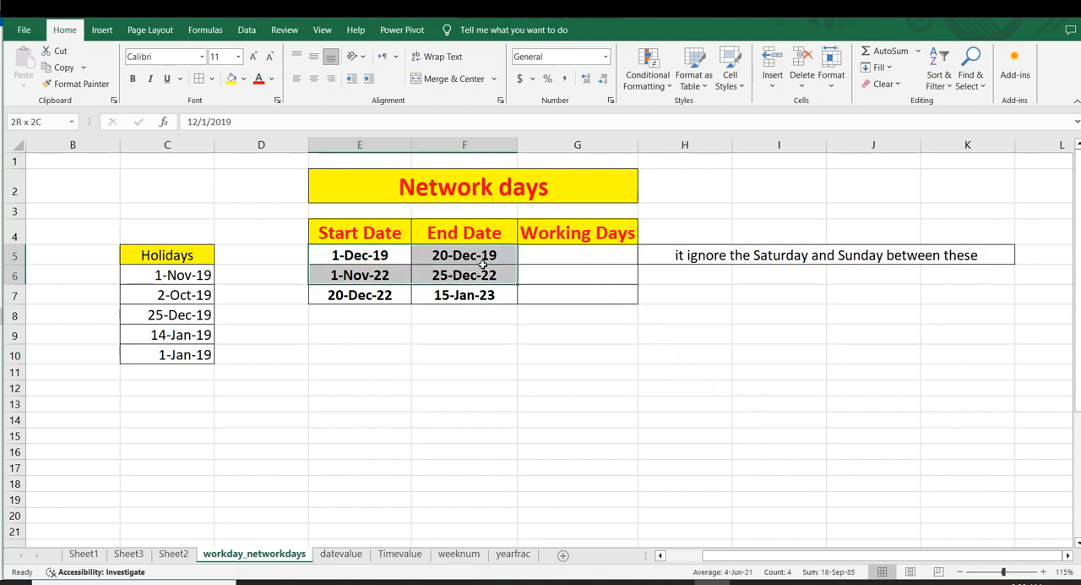
click(463, 316)
click(338, 254)
click(448, 255)
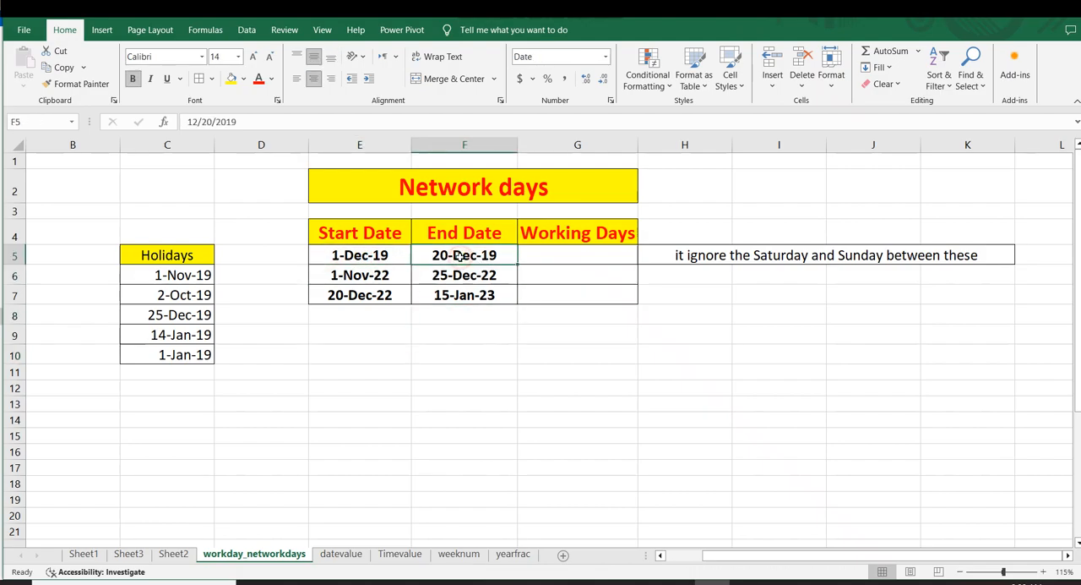
drag(332, 250, 454, 259)
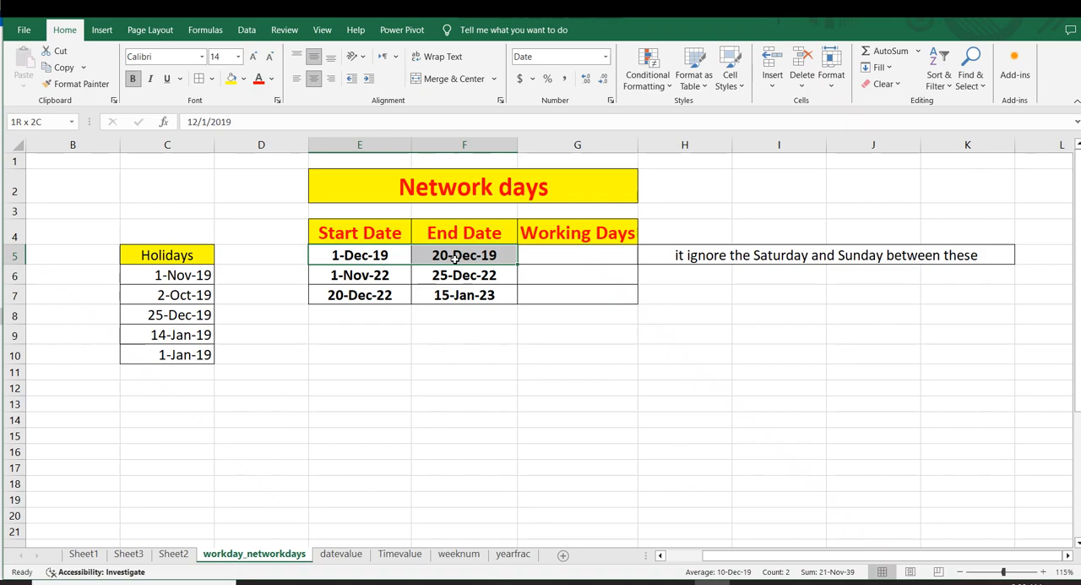
click(434, 361)
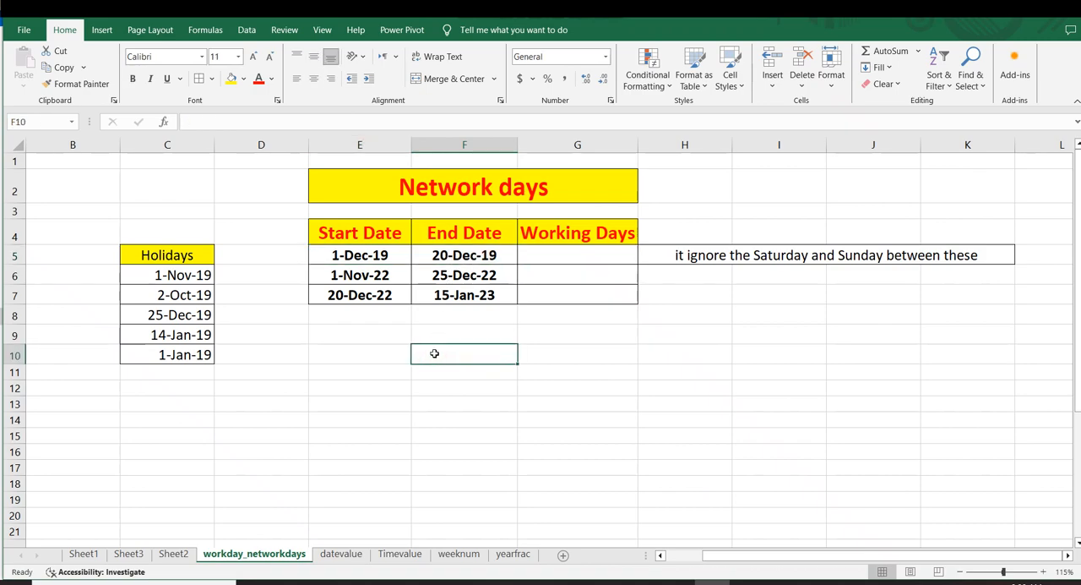
drag(347, 251, 444, 258)
drag(426, 373, 422, 358)
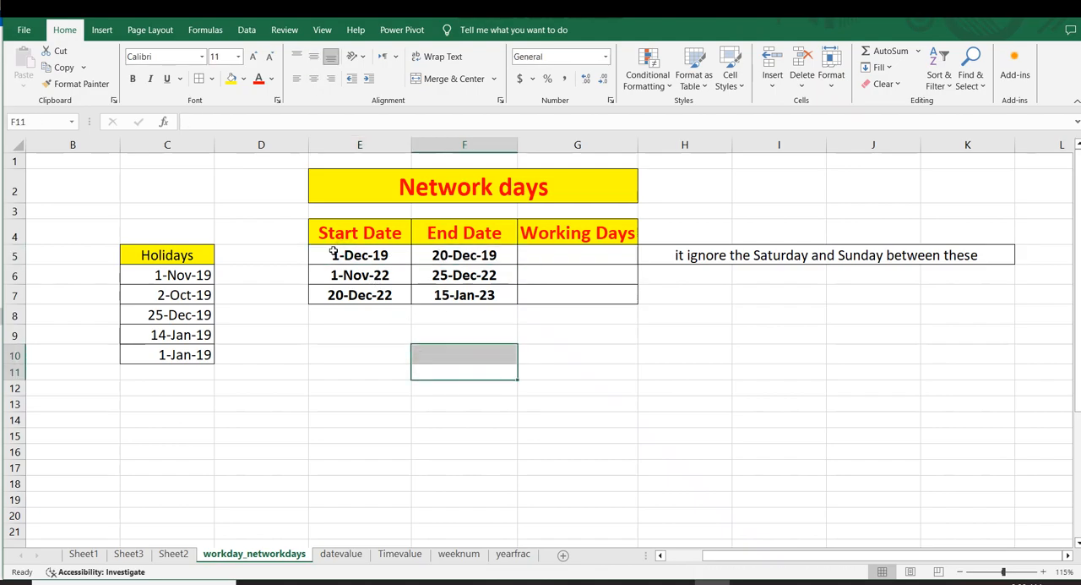
drag(370, 257, 449, 258)
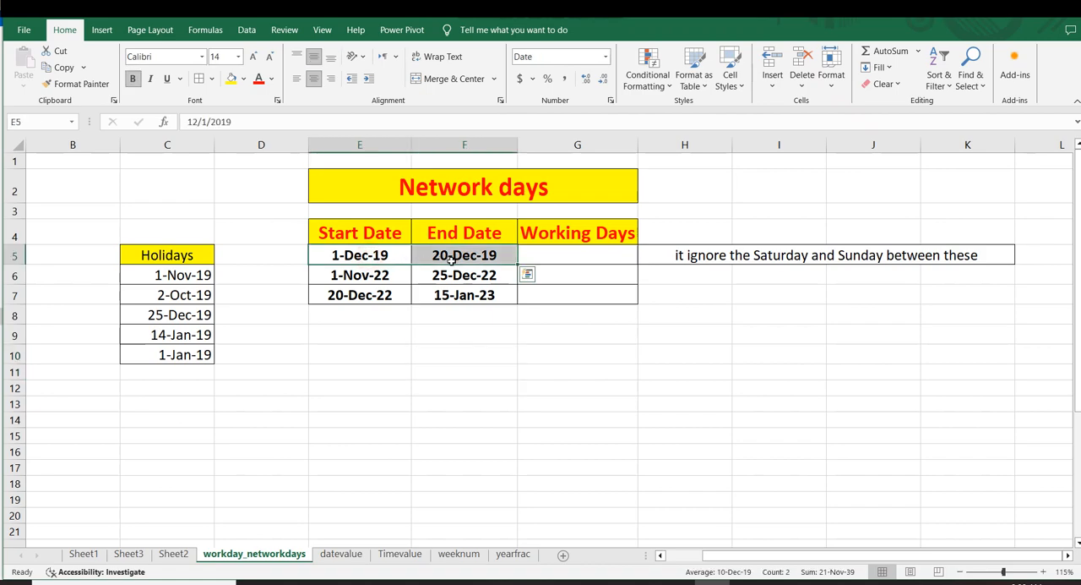
click(451, 329)
click(409, 209)
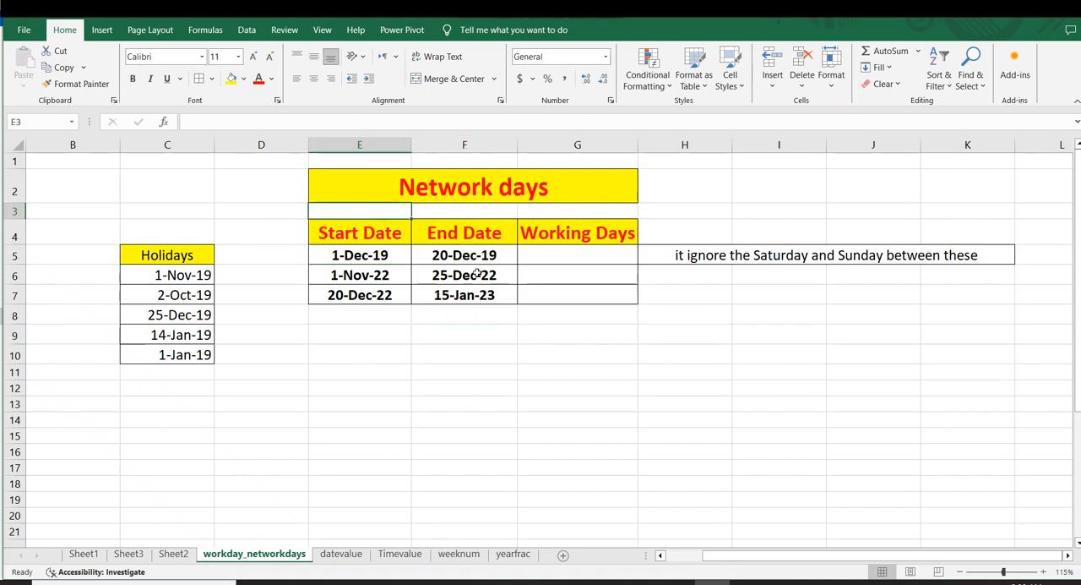
Step: Examine the list of holiday dates in C5:C10
click(451, 338)
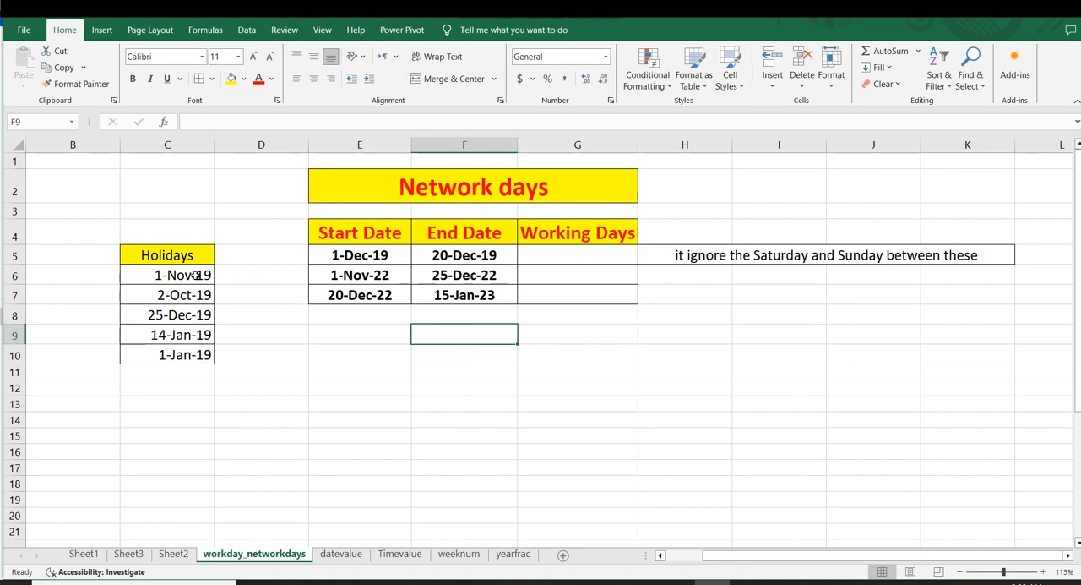
drag(172, 268, 173, 336)
drag(286, 364, 266, 348)
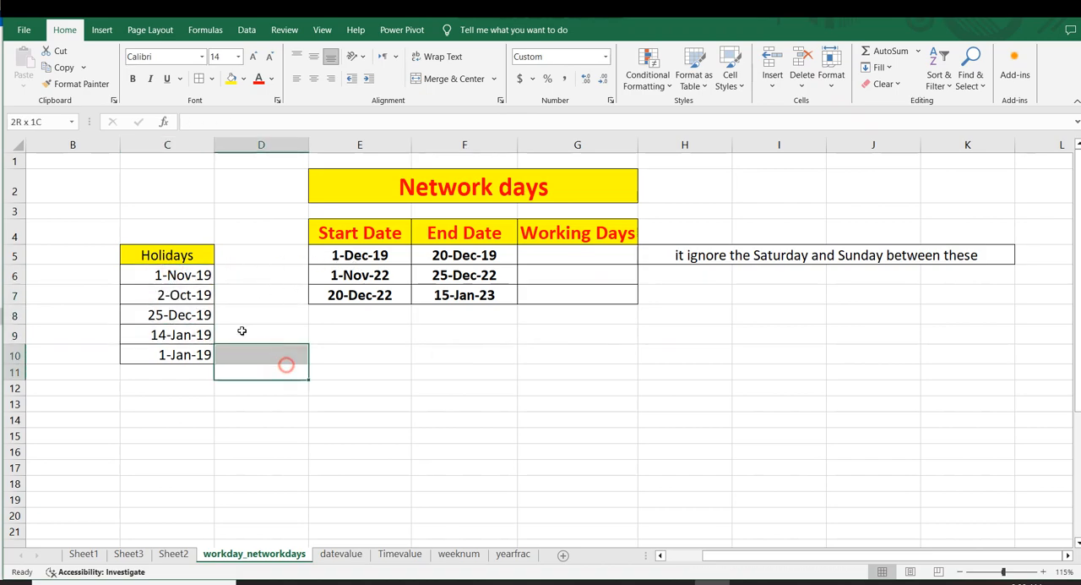
drag(163, 246, 161, 354)
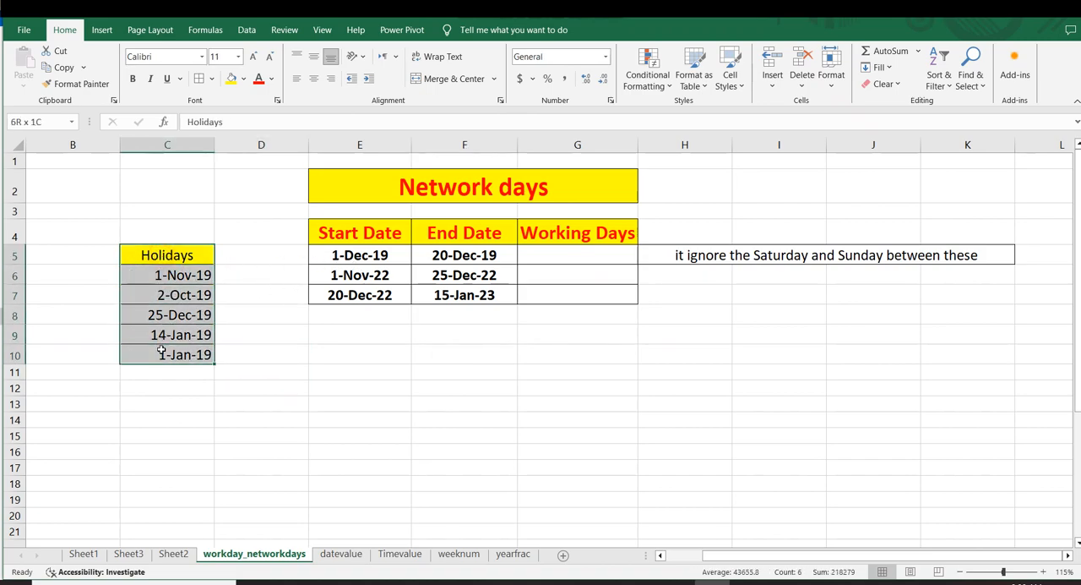
click(552, 355)
Step: Calculate the first row's working days in G5 with =NETWORKDAYS(E5,F5,C6:C10), using the Holidays list as the excluded dates
click(566, 250)
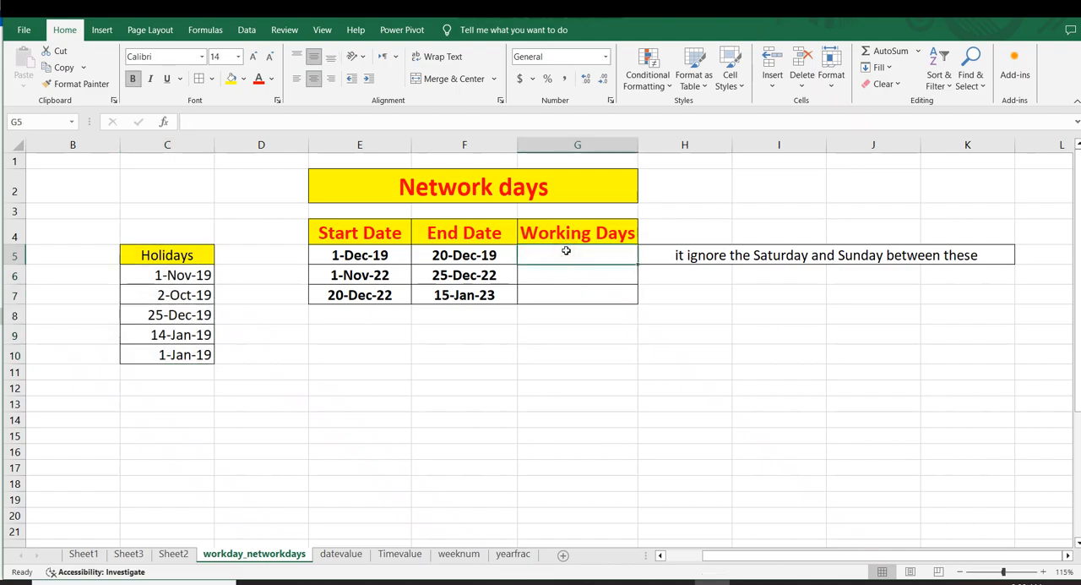
text(=netw)
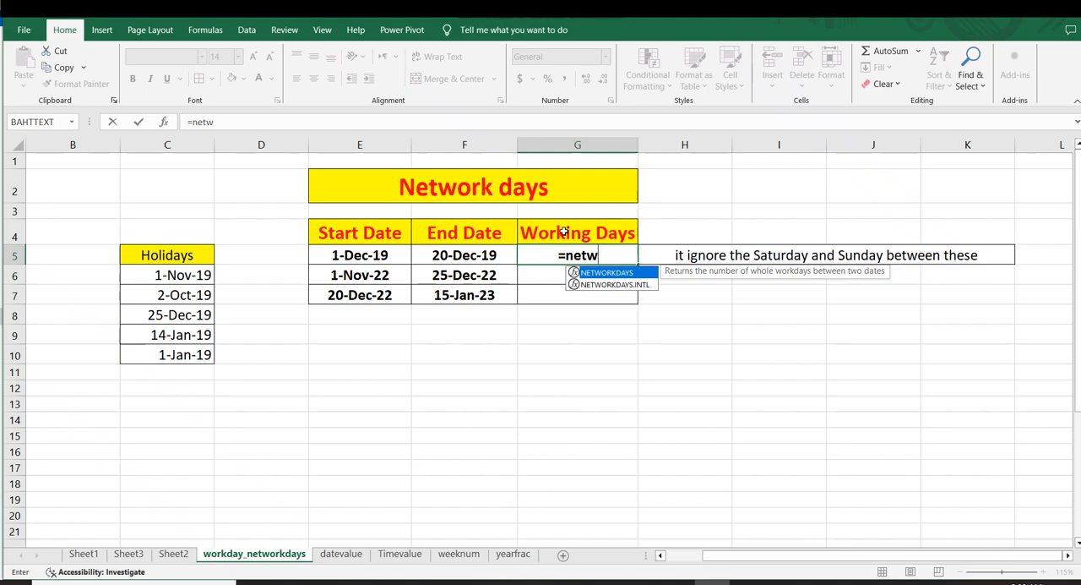
key(Tab)
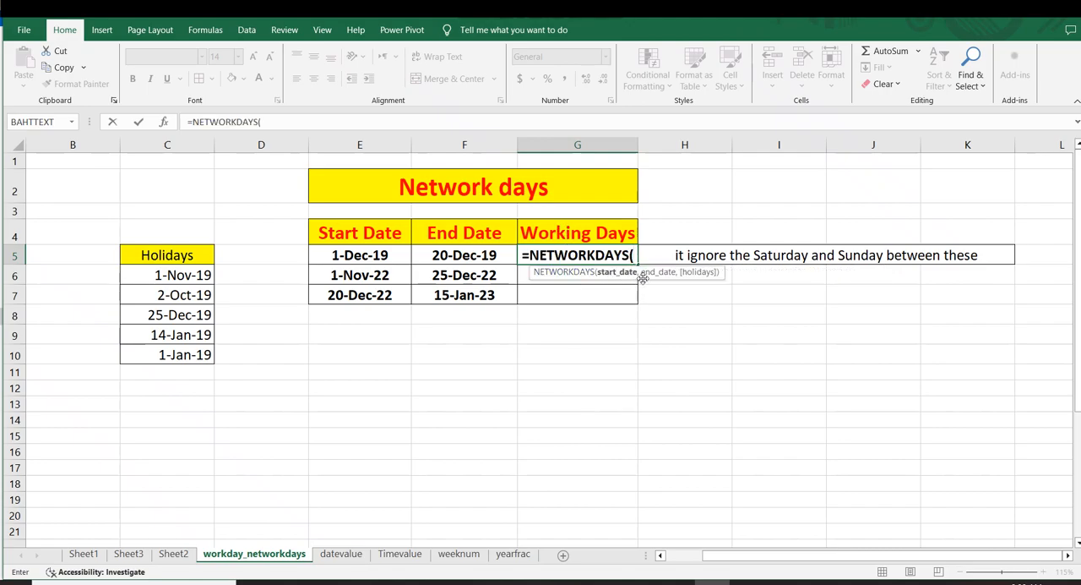
click(365, 255)
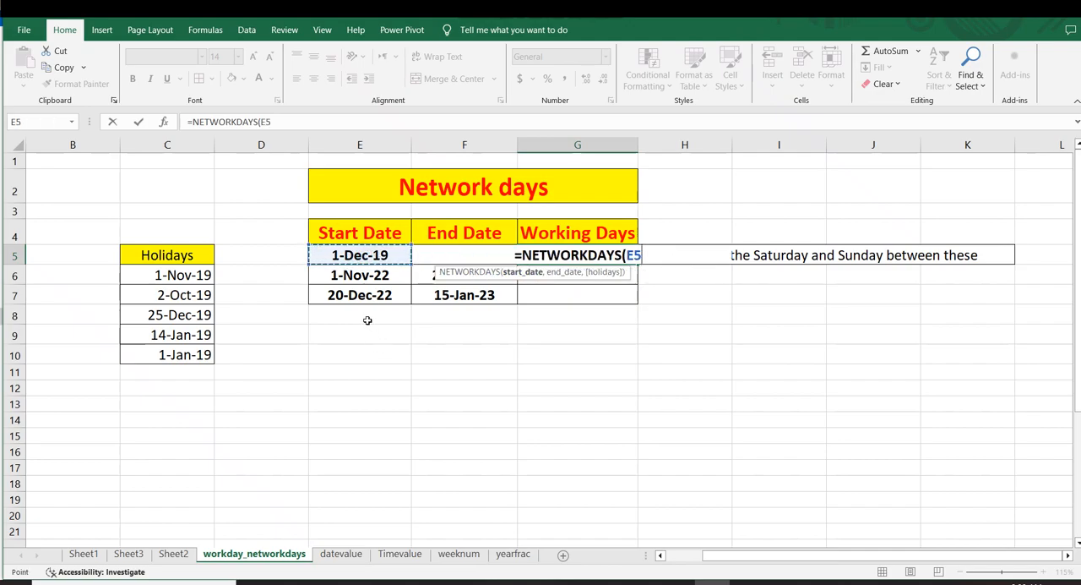
text(,)
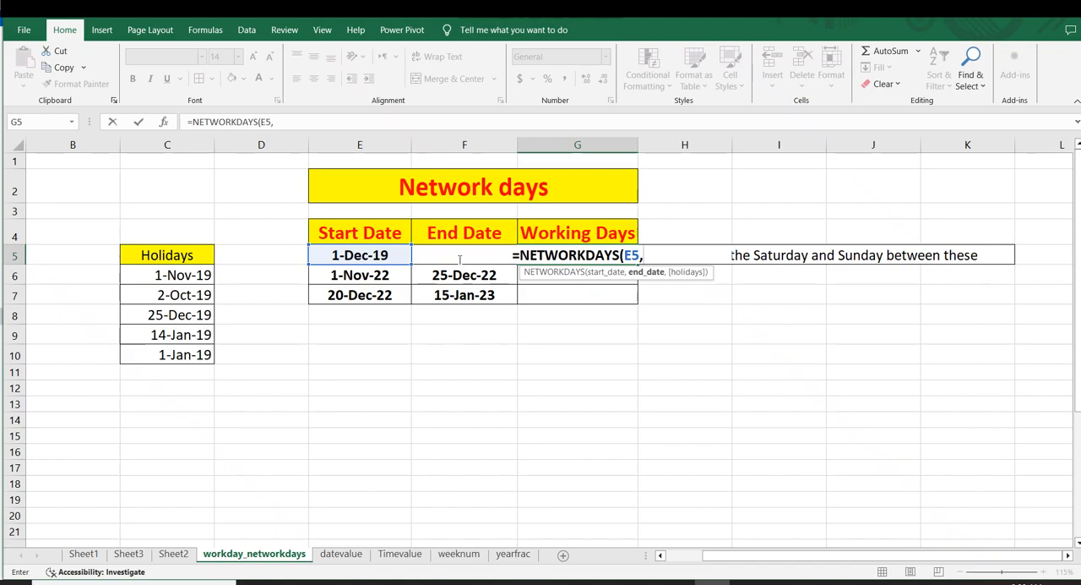
text(f5)
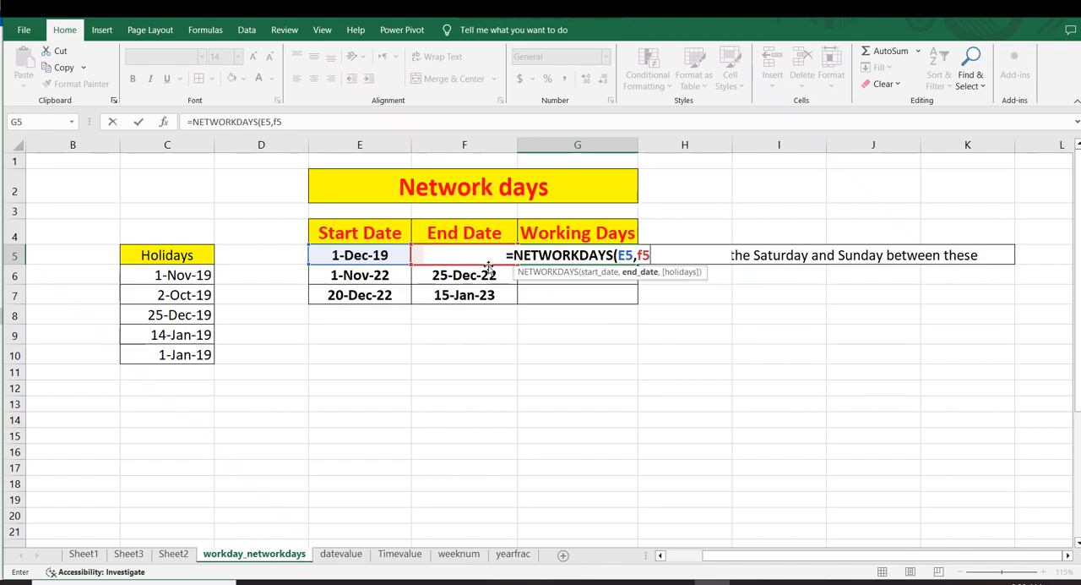
text(,)
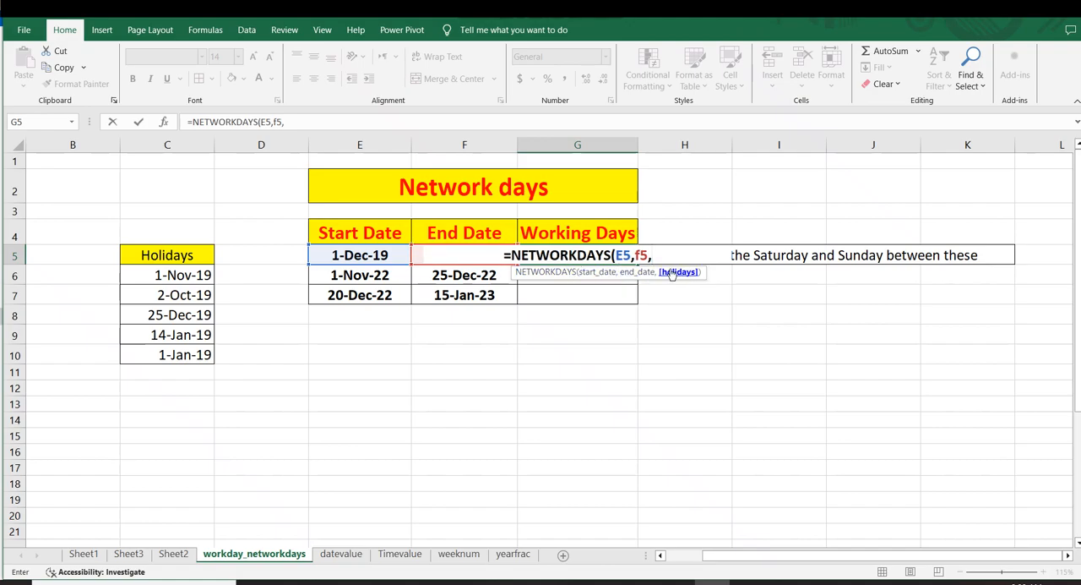
drag(161, 274, 160, 353)
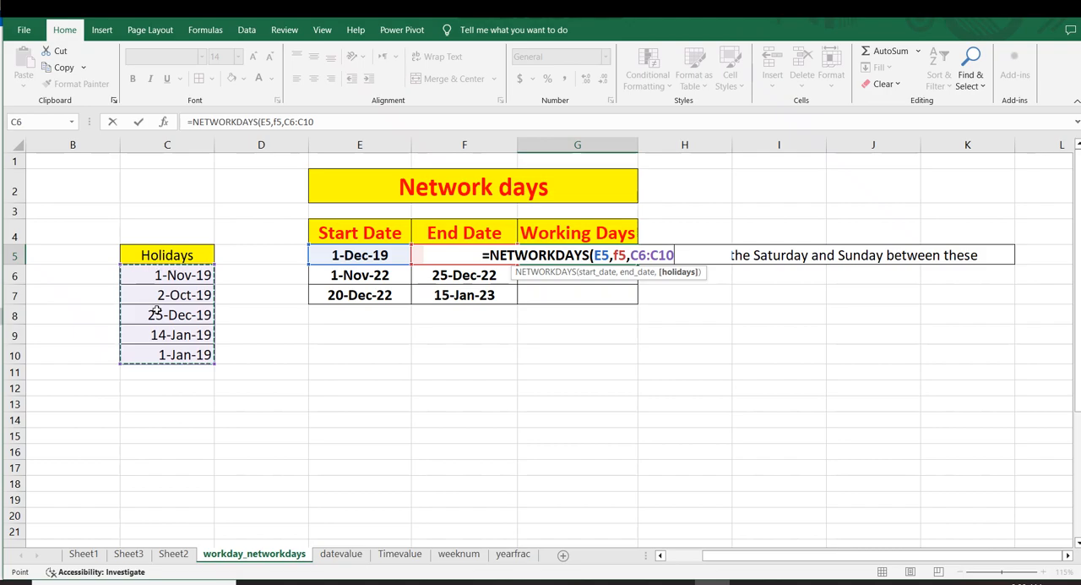
text())
key(Return)
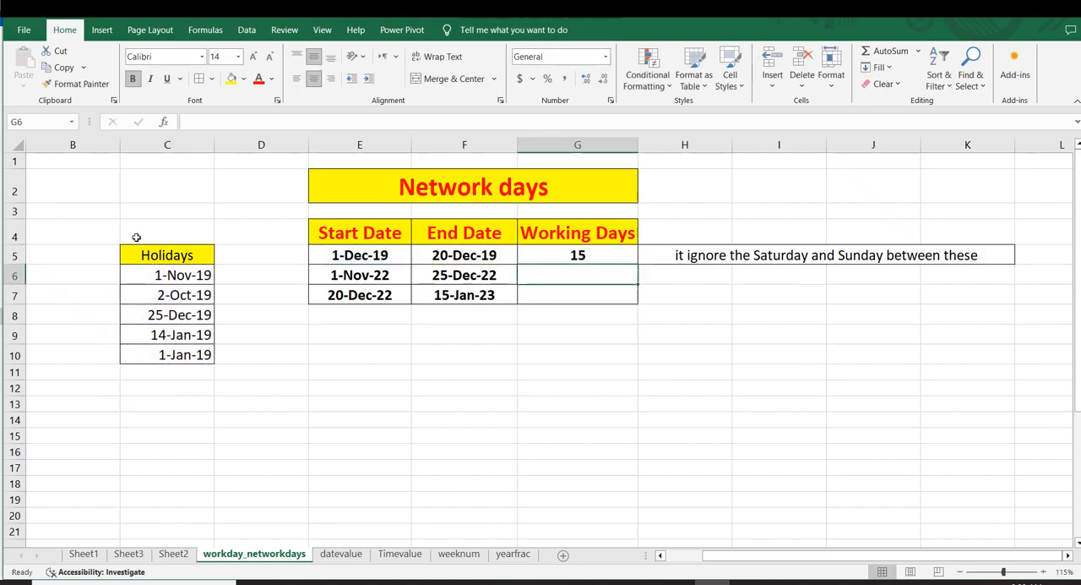
Step: Check the dates and formula in row 5, and fill the NETWORKDAYS formula down from G5 to G7
click(352, 256)
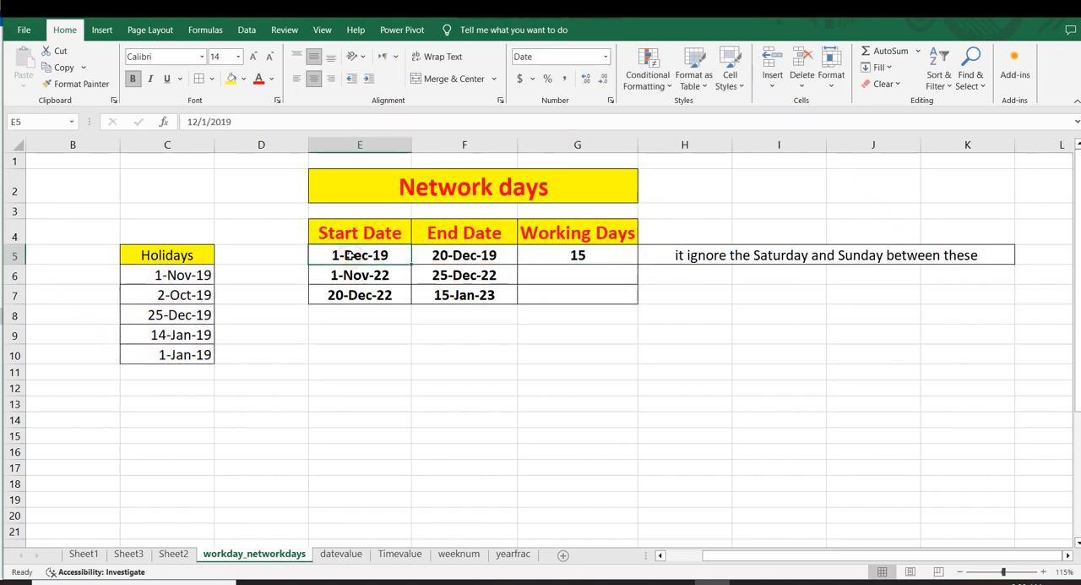
click(451, 254)
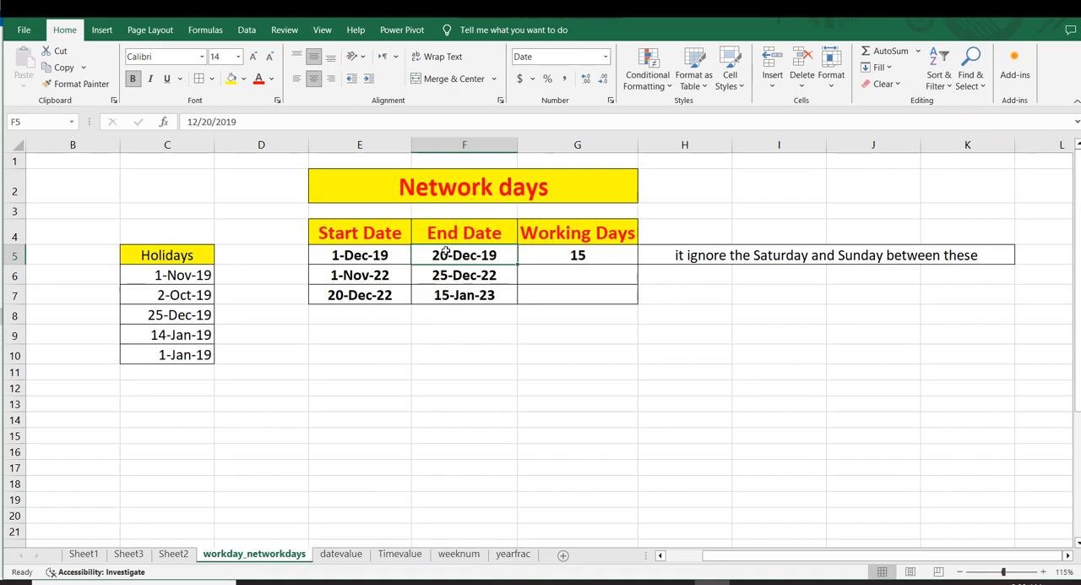
click(583, 258)
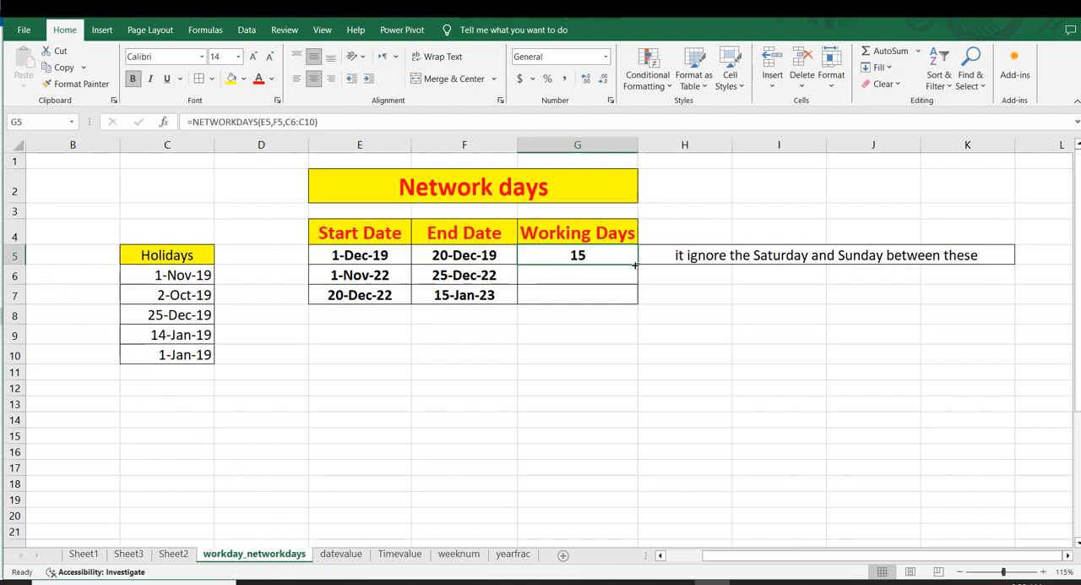
drag(637, 264, 637, 301)
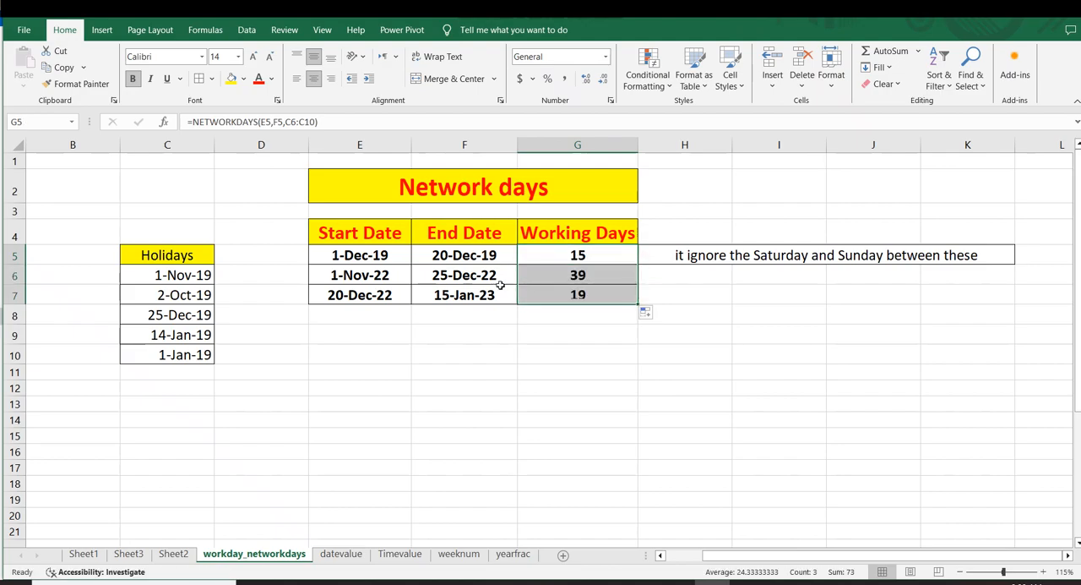
click(455, 335)
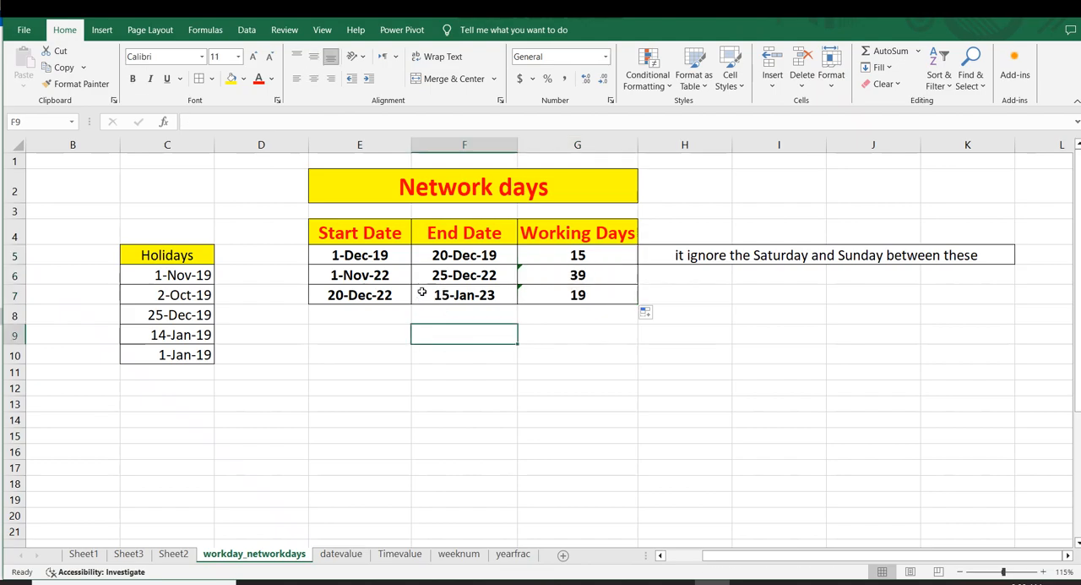
Step: Examine the NETWORKDAYS formulas in G5 and G6 and the start and end dates in rows 5 and 6
click(544, 273)
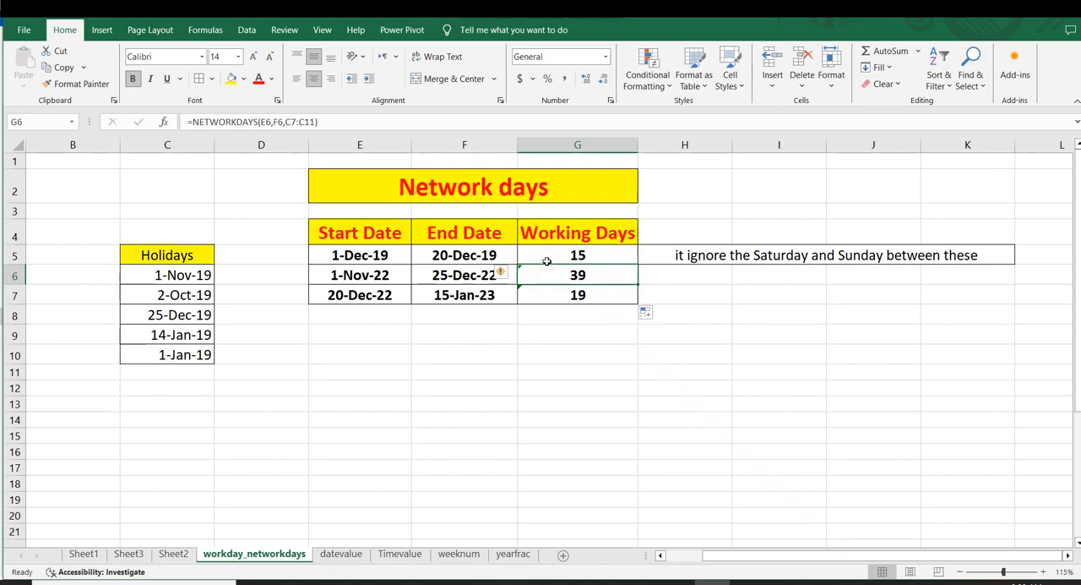
click(542, 256)
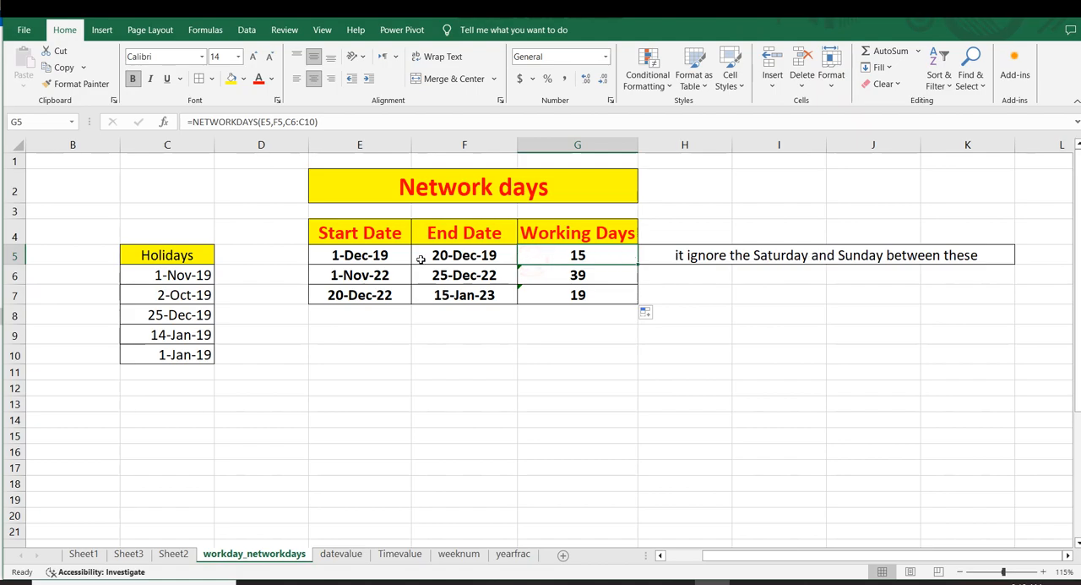
click(471, 275)
click(318, 255)
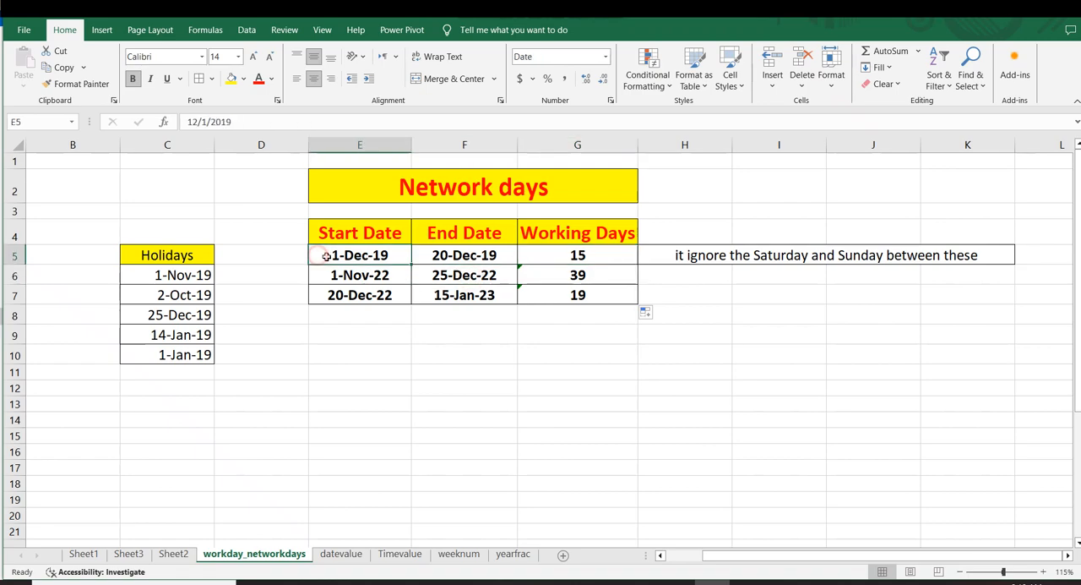
click(449, 258)
click(443, 274)
click(364, 258)
click(473, 257)
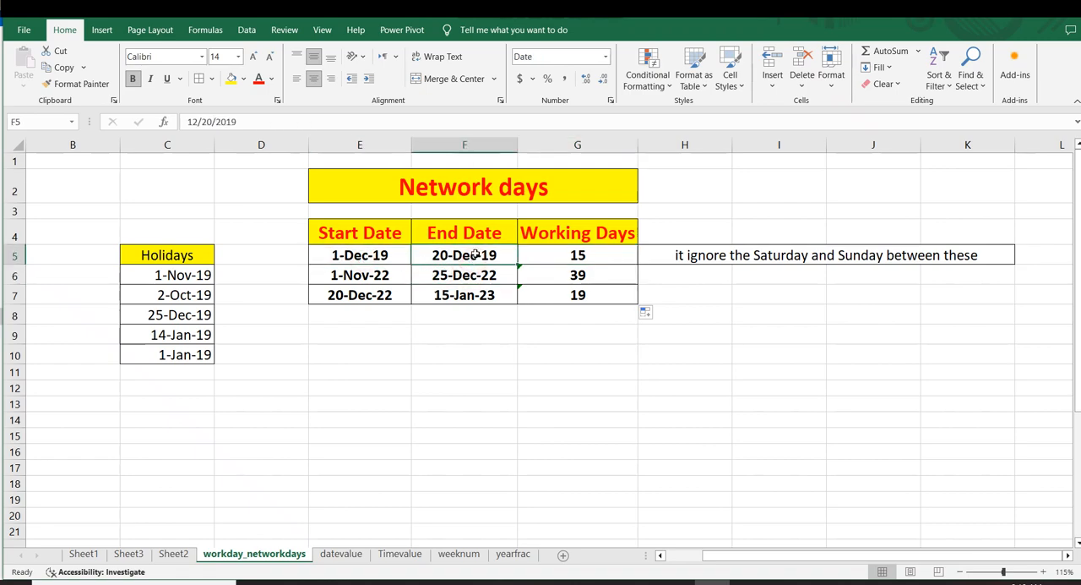
Step: View the number format previews for the end date in F5, and review the start and end dates in row 5
click(606, 56)
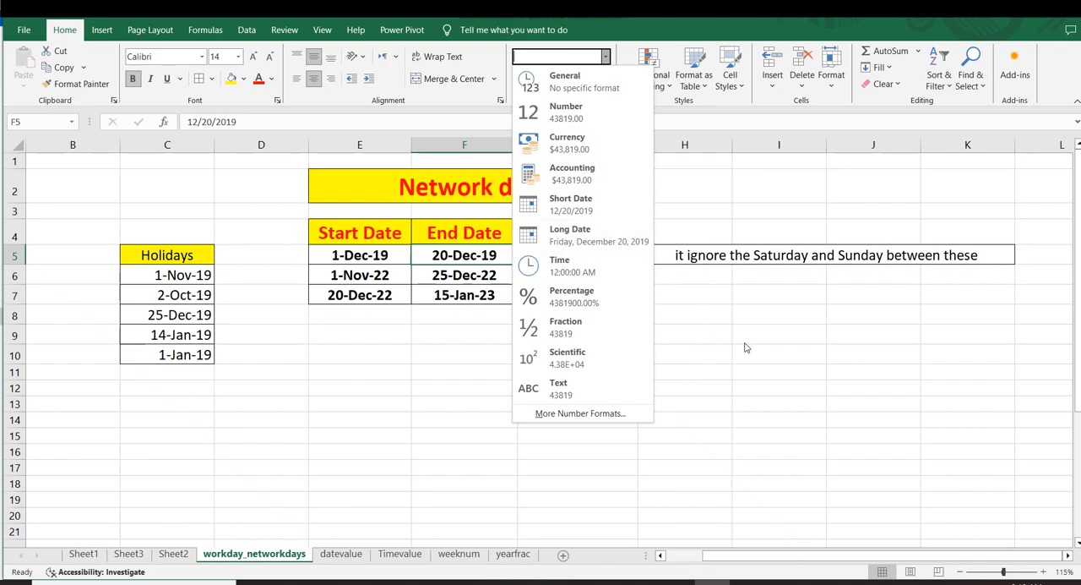
click(570, 204)
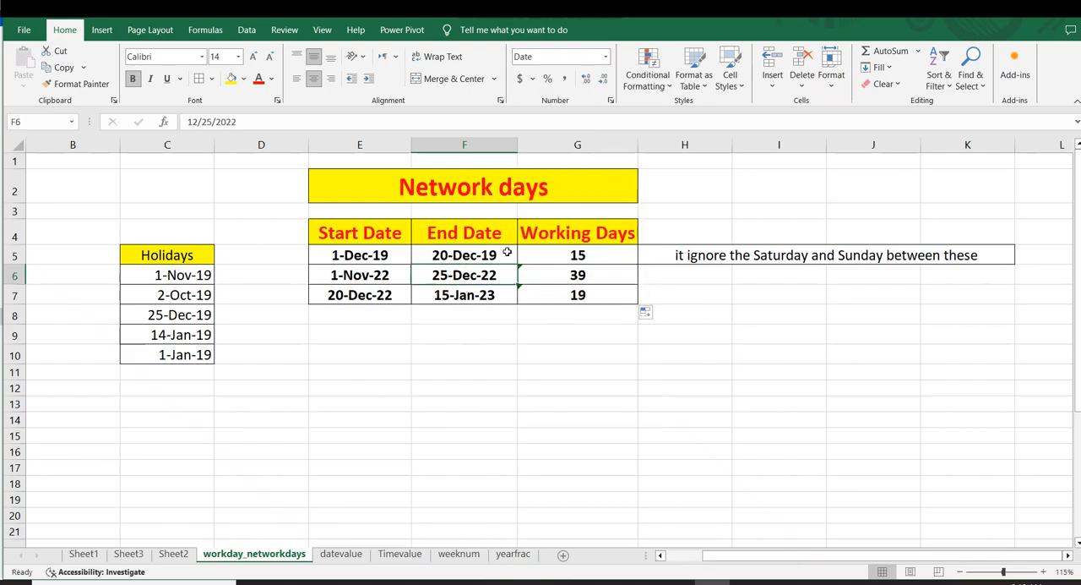
drag(360, 194, 508, 206)
click(501, 311)
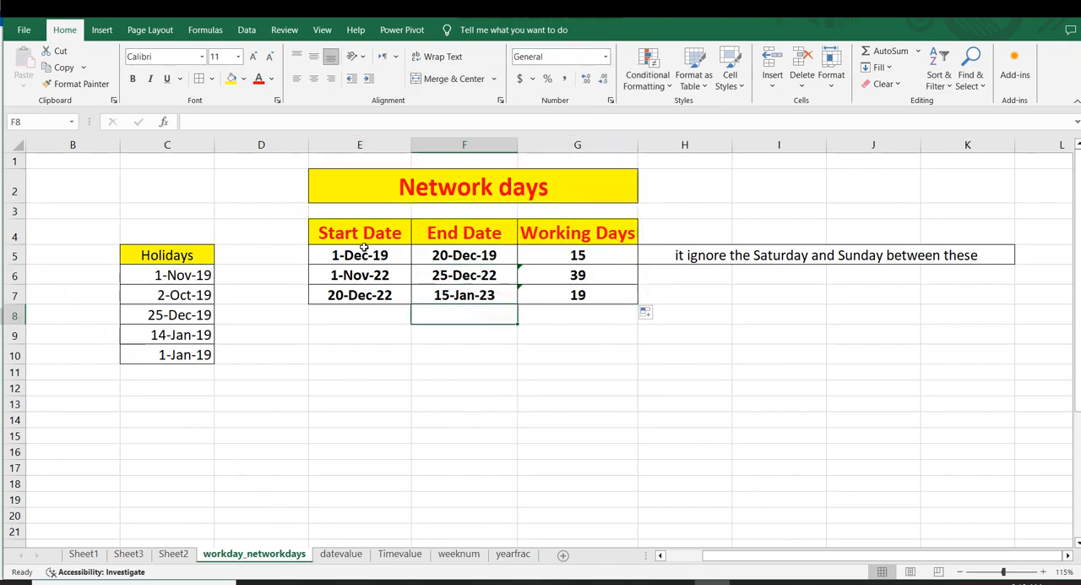
click(355, 253)
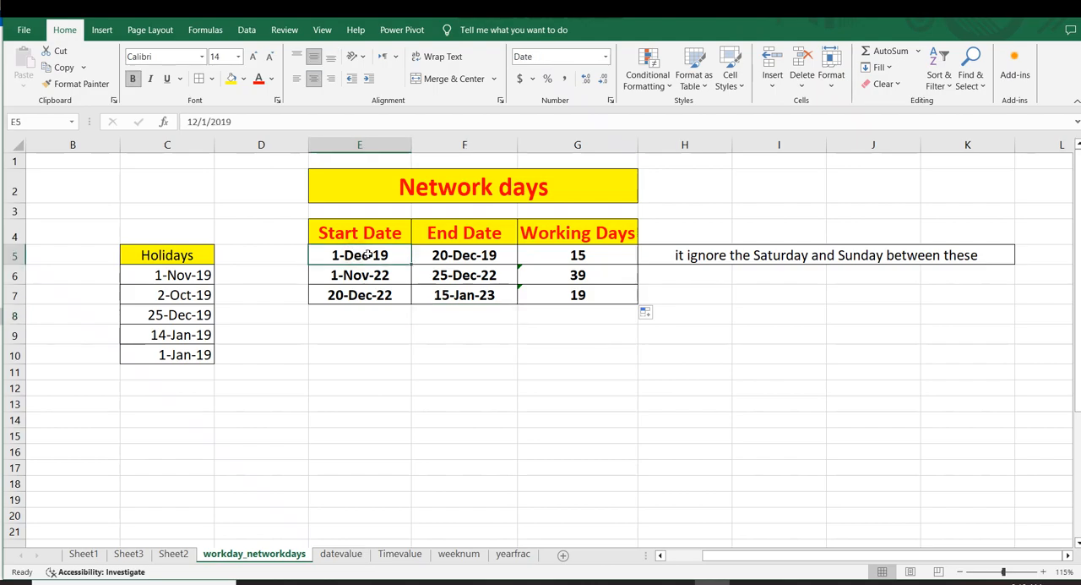
click(464, 258)
click(376, 257)
click(440, 259)
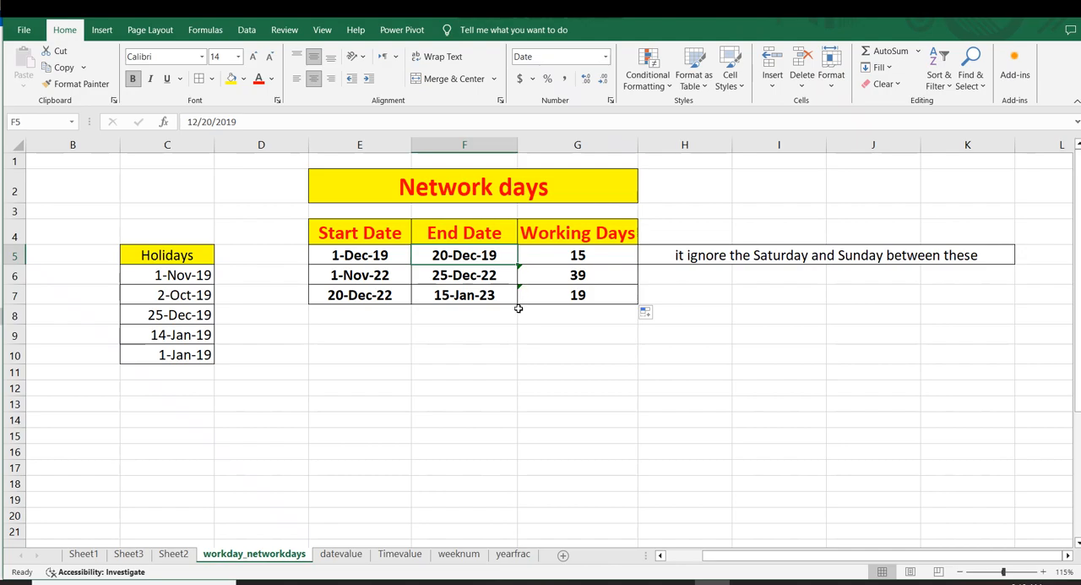
Step: Look over the Days section in rows 23 to 28 and compare it with the Network days table above
scroll(517, 318, down, 5)
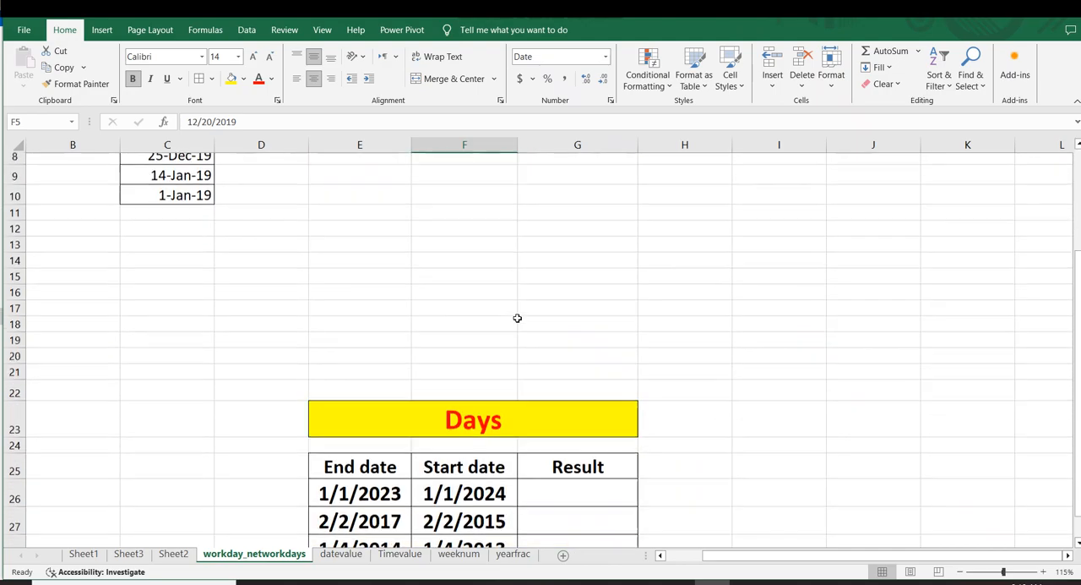
click(657, 330)
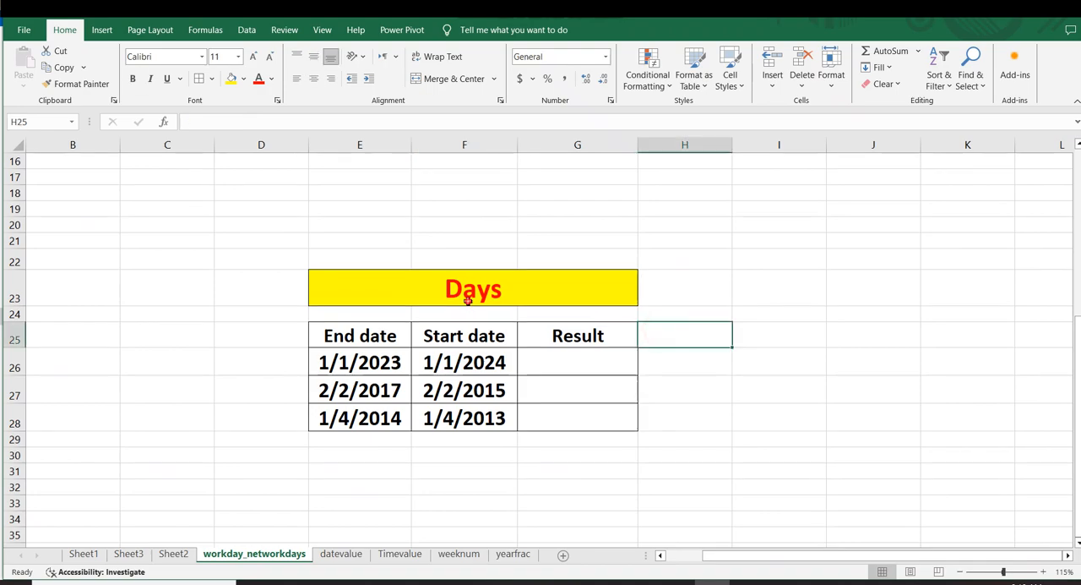
click(470, 304)
scroll(696, 316, down, 2)
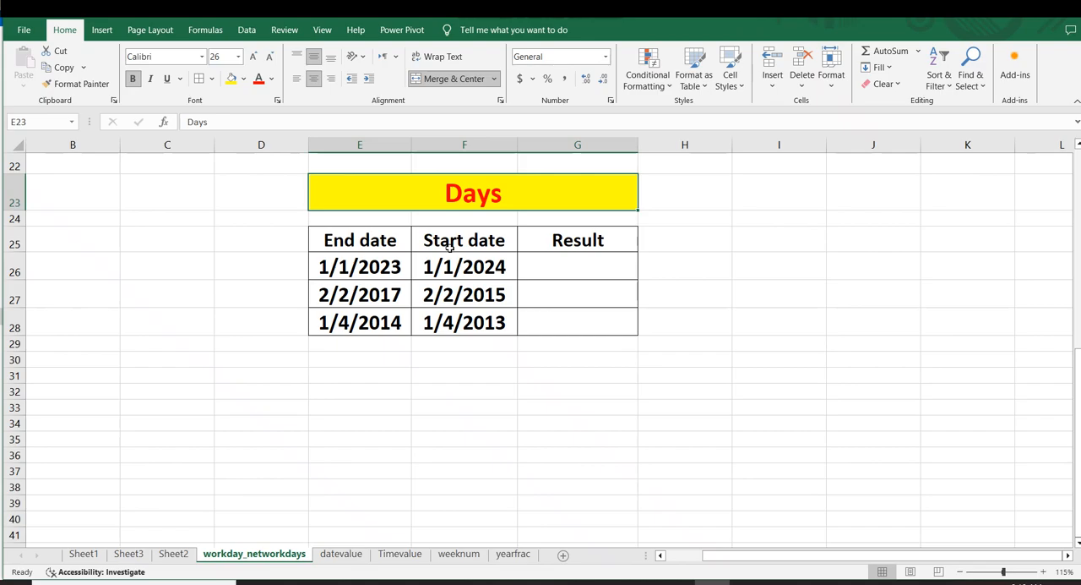
scroll(450, 246, up, 7)
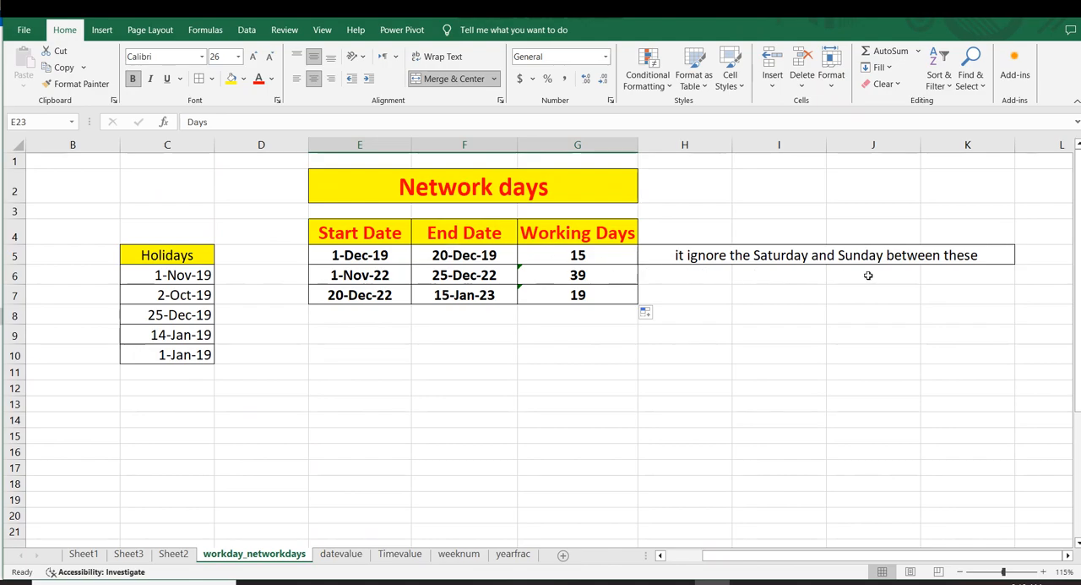
scroll(869, 277, down, 1)
scroll(868, 277, down, 6)
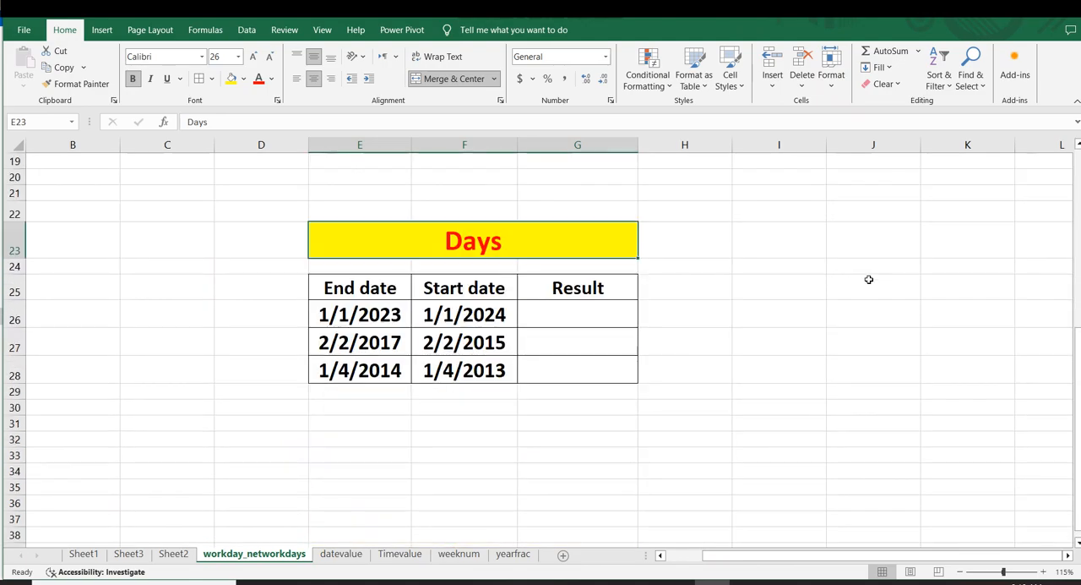
Step: Examine the End date, Start date and Result columns of the Days table and the dates in row 26
click(380, 292)
click(497, 292)
click(323, 314)
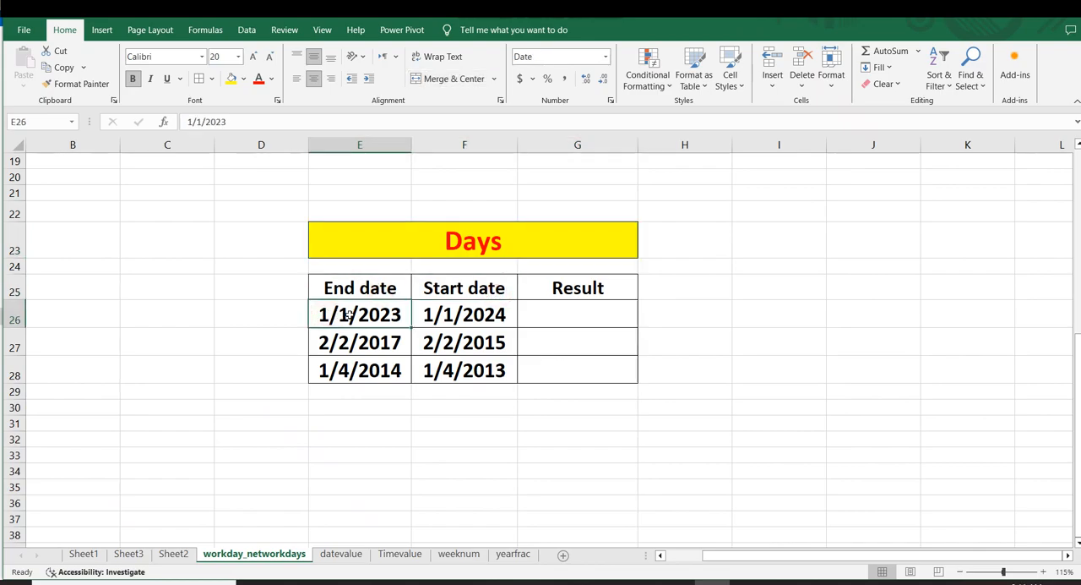
click(416, 316)
click(332, 316)
click(422, 316)
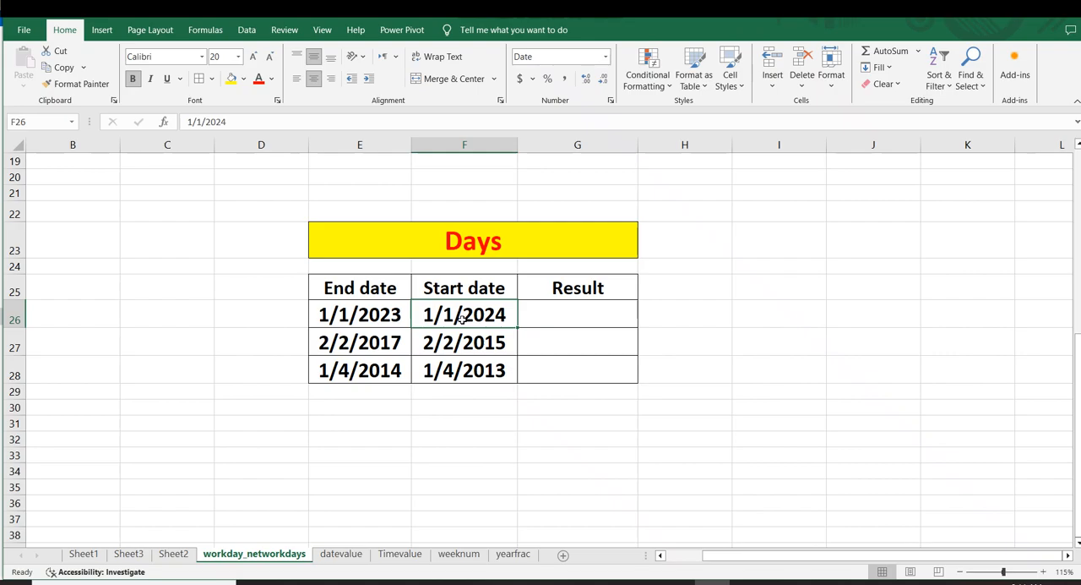
click(336, 289)
click(454, 291)
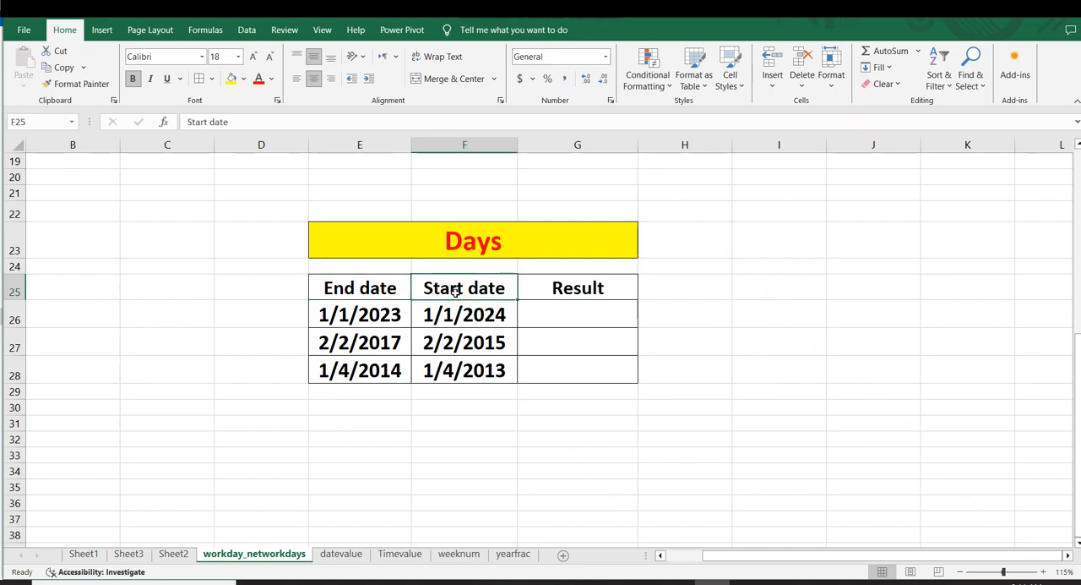
click(566, 295)
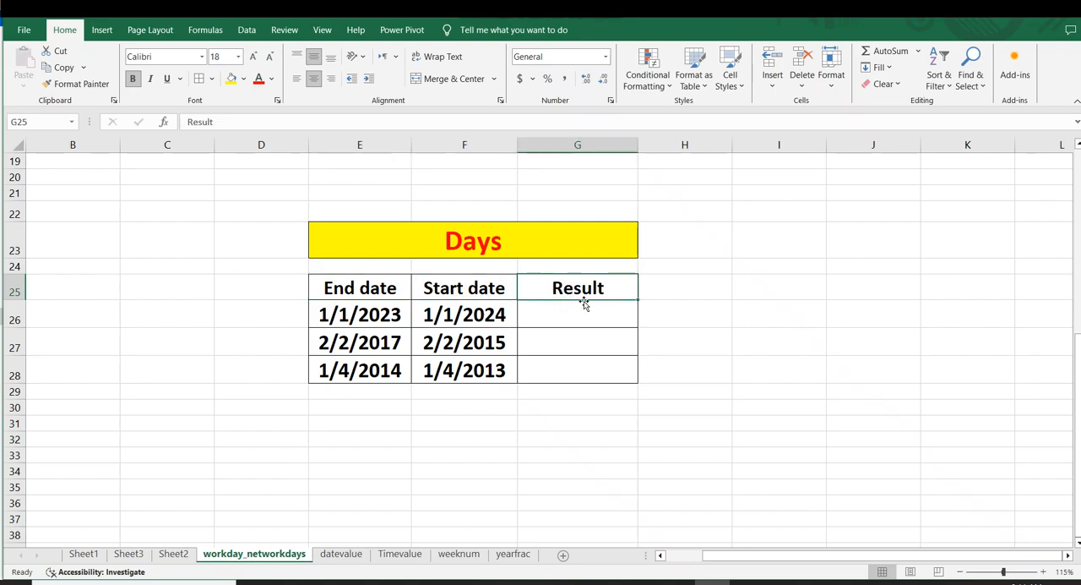
Step: Enter the formula =DAYS(E26,F26) in G26 to calculate the days between the end date and start date
click(798, 331)
click(559, 316)
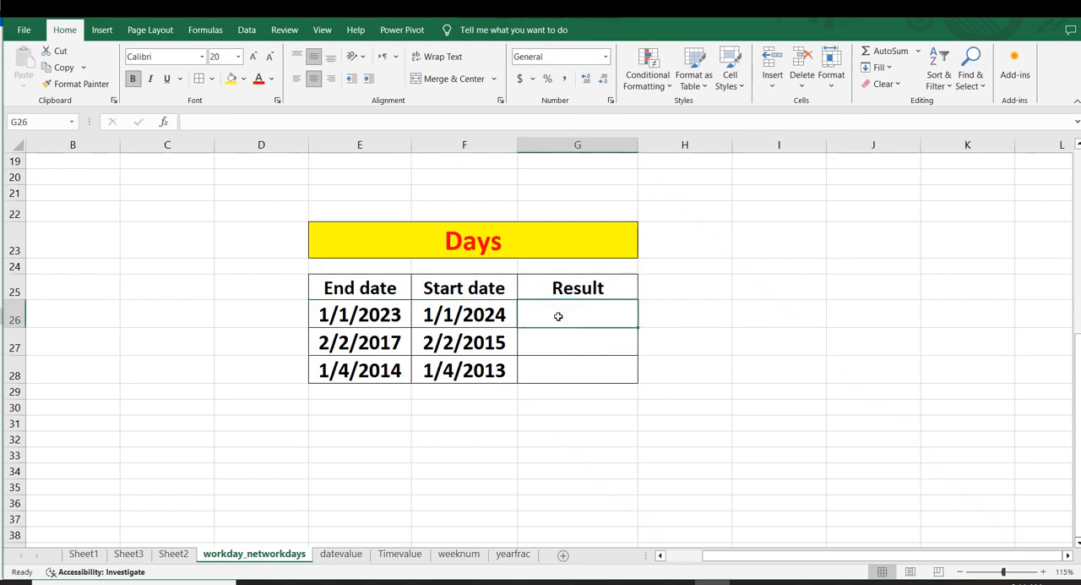
text(=days)
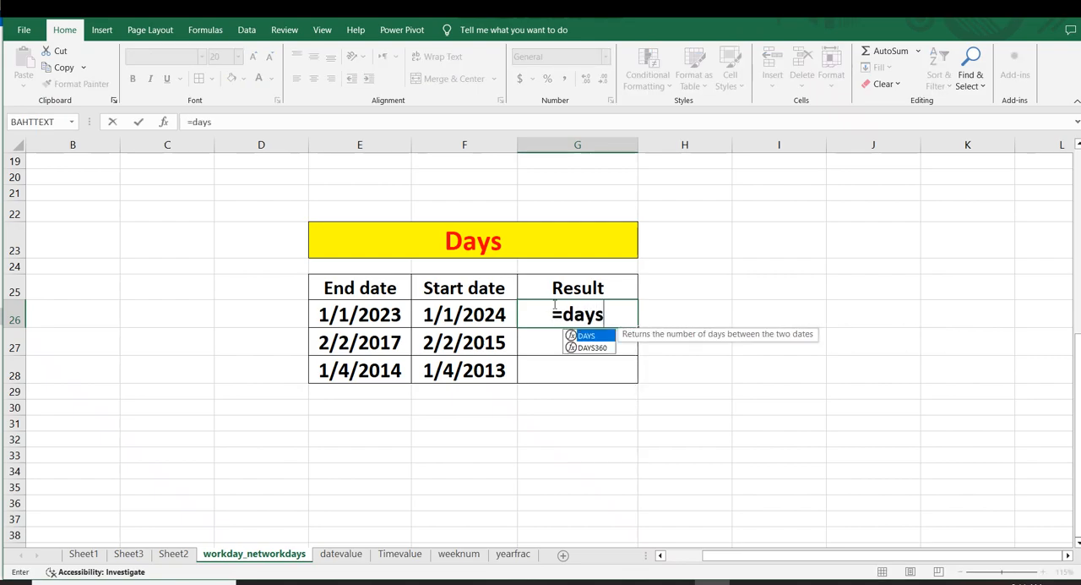
key(Tab)
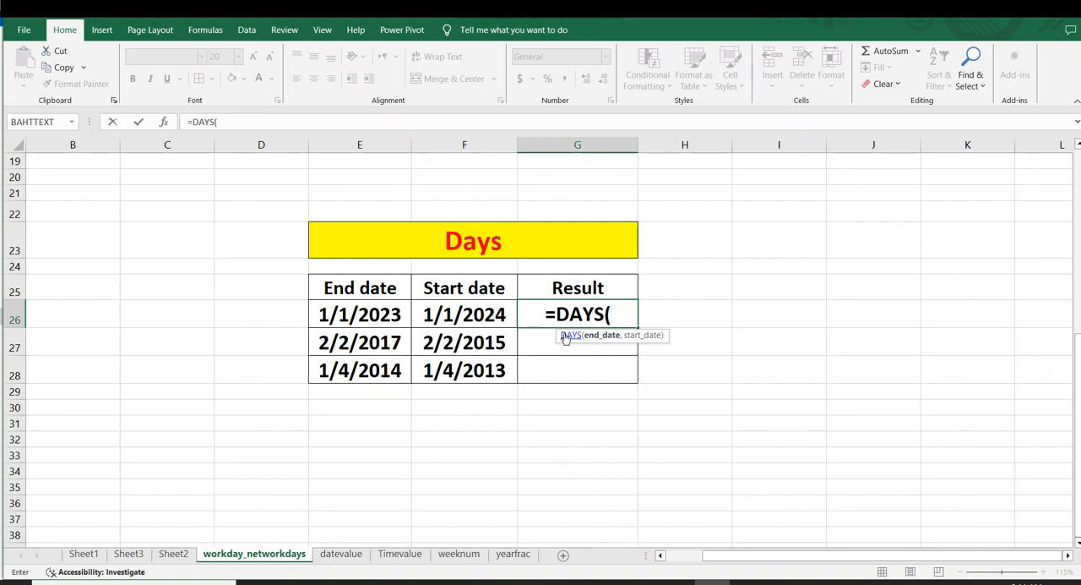
click(338, 314)
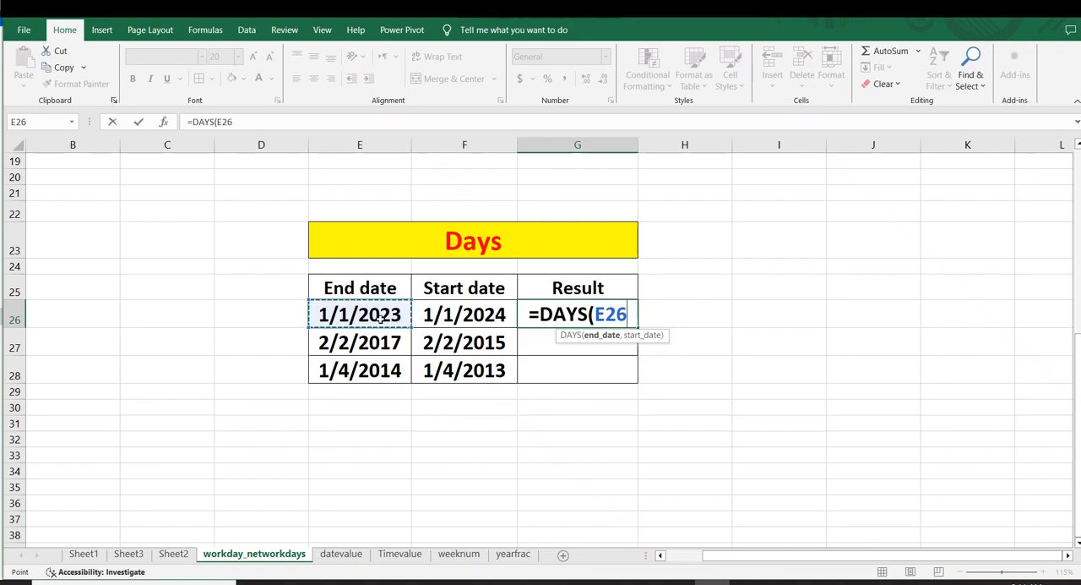
text(,)
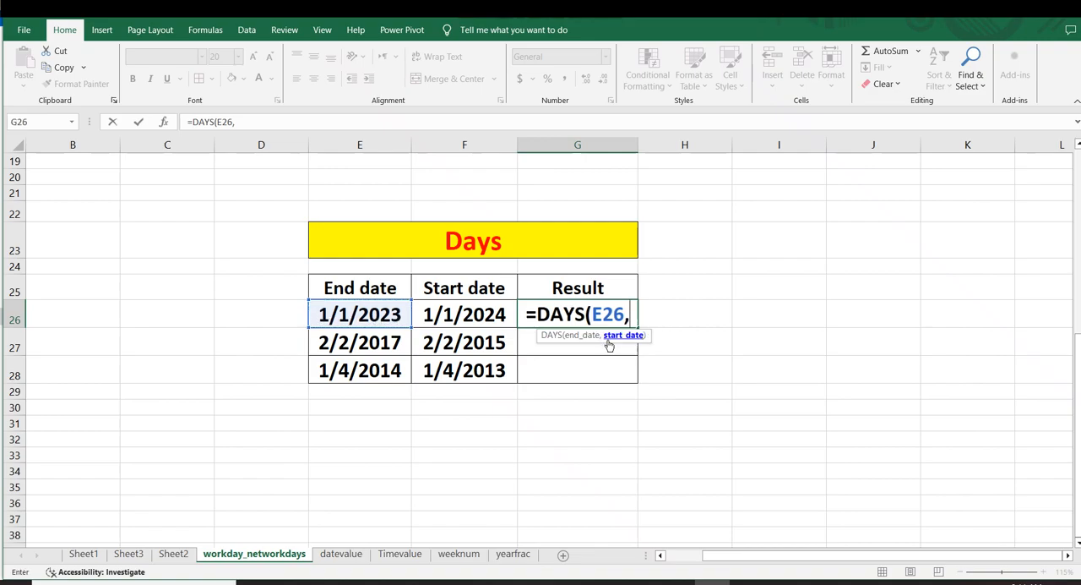
key(BackSpace)
text(,)
click(459, 311)
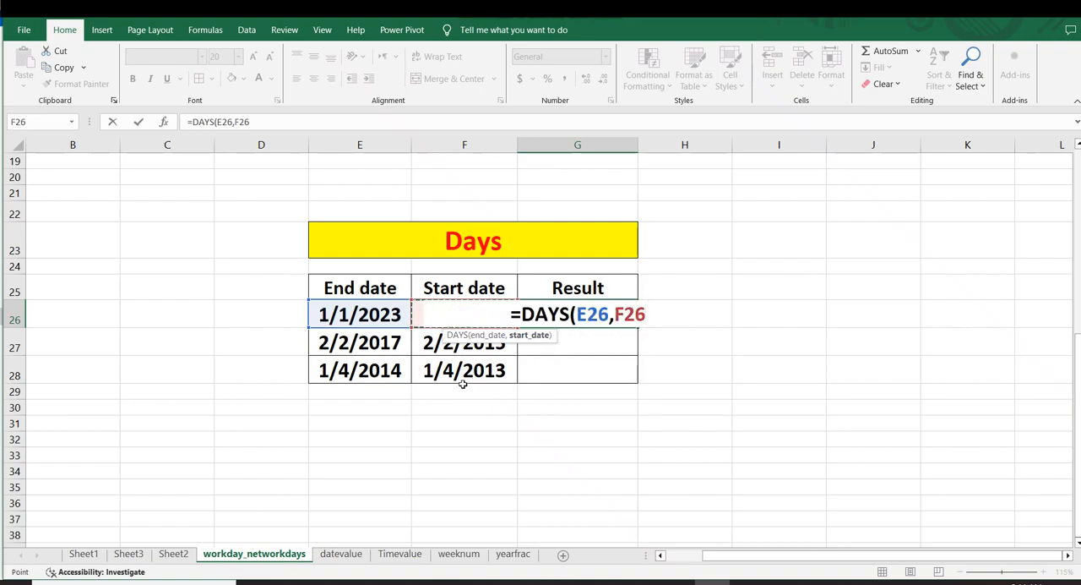
text())
key(Return)
click(557, 319)
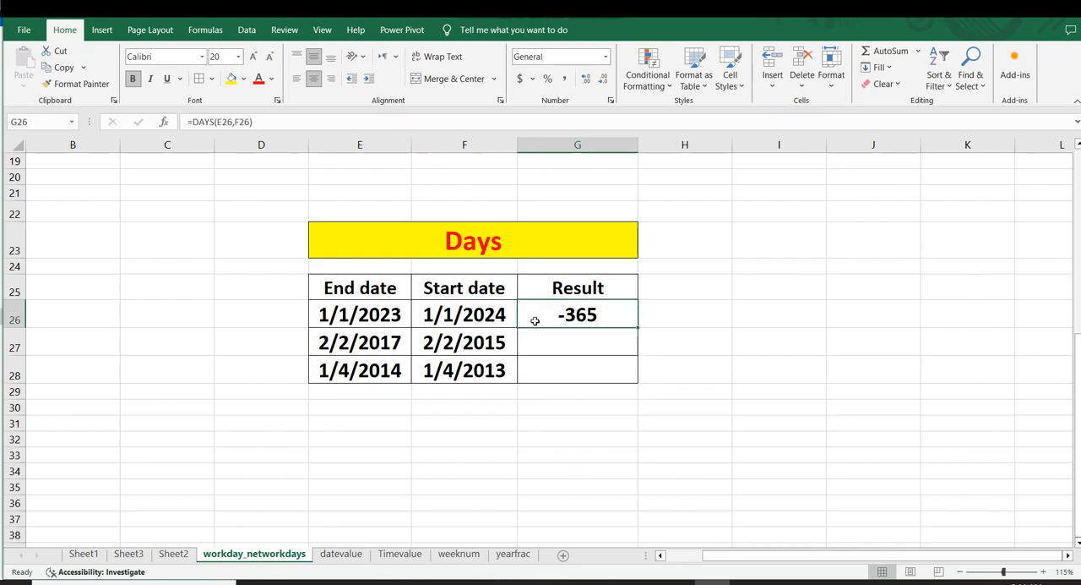
Step: Change the end date in E26 to 1/1/2024
click(667, 322)
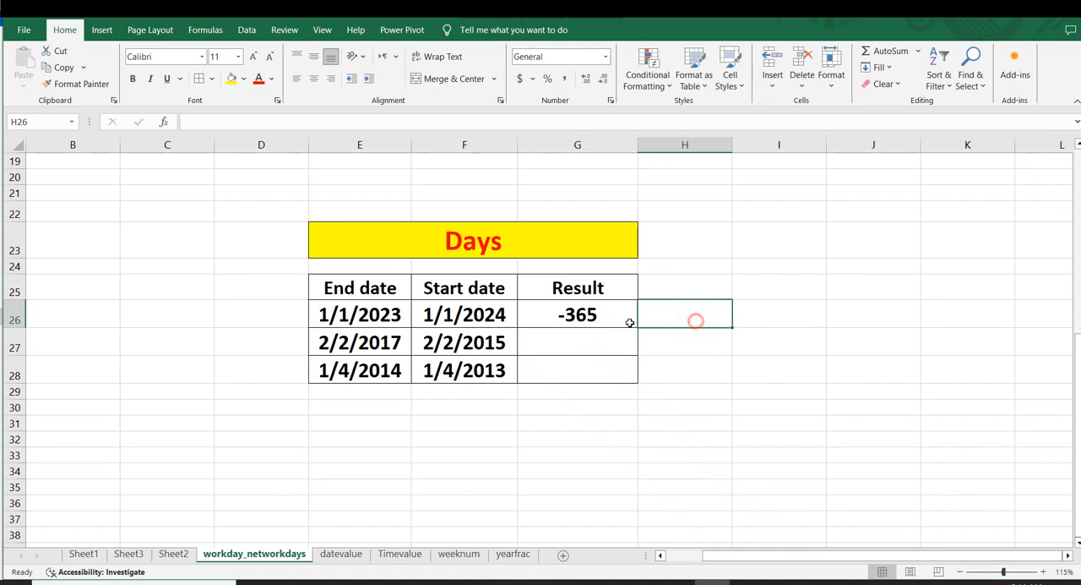
click(550, 311)
drag(731, 318, 686, 316)
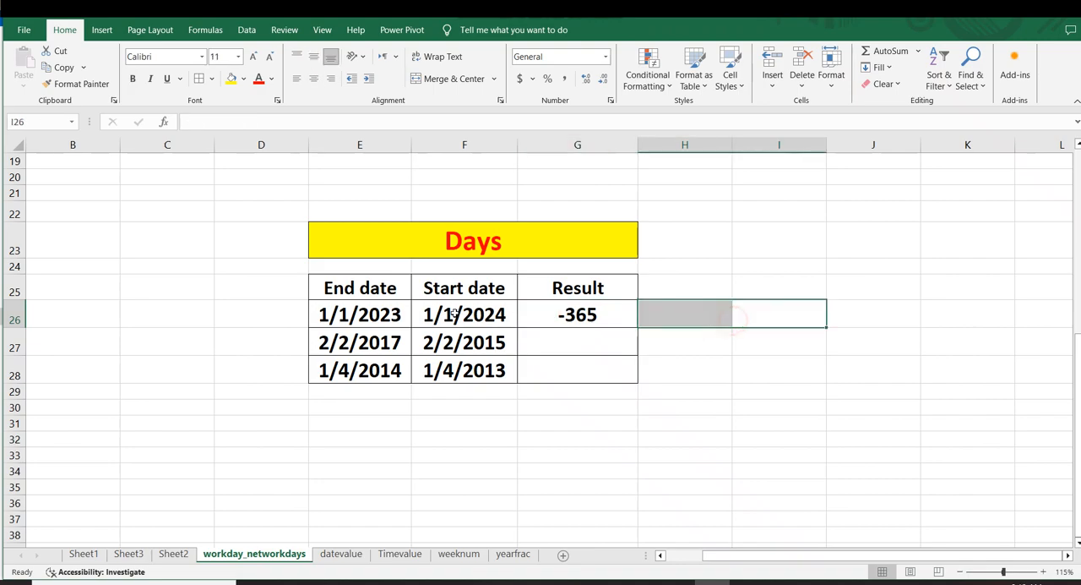
click(384, 313)
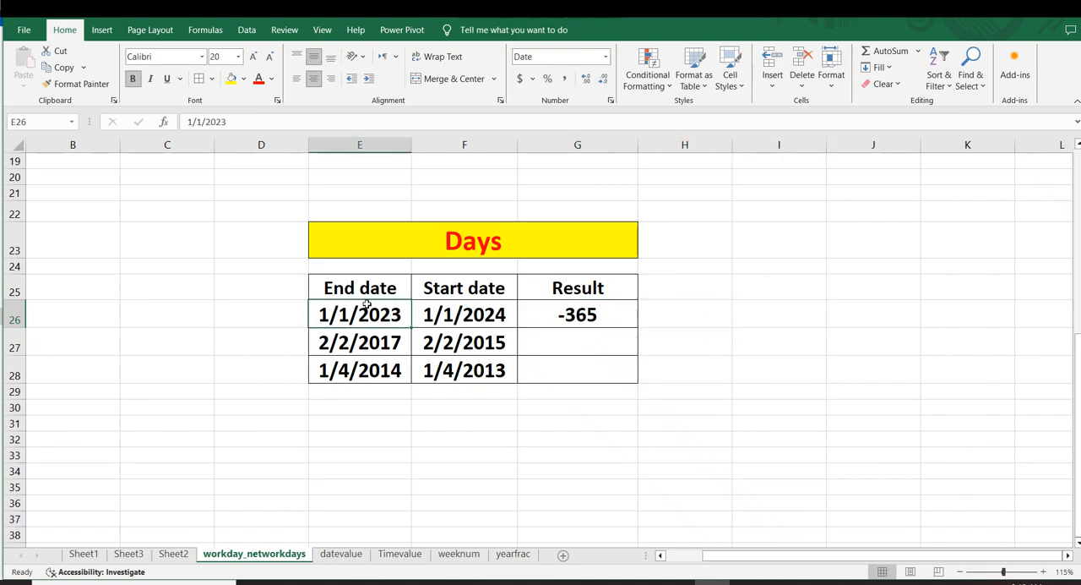
double_click(395, 316)
key(BackSpace)
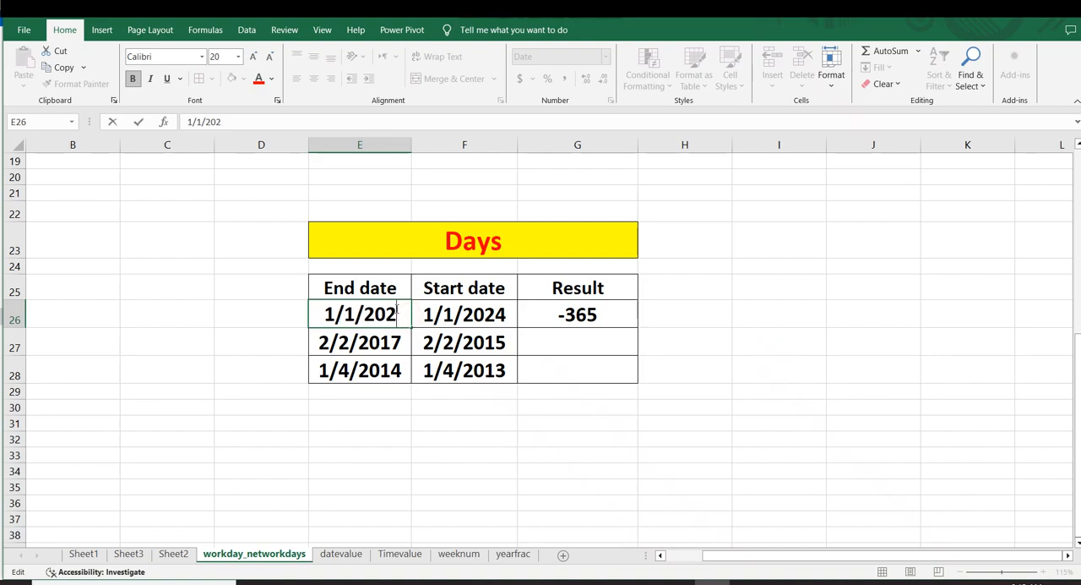
text(4)
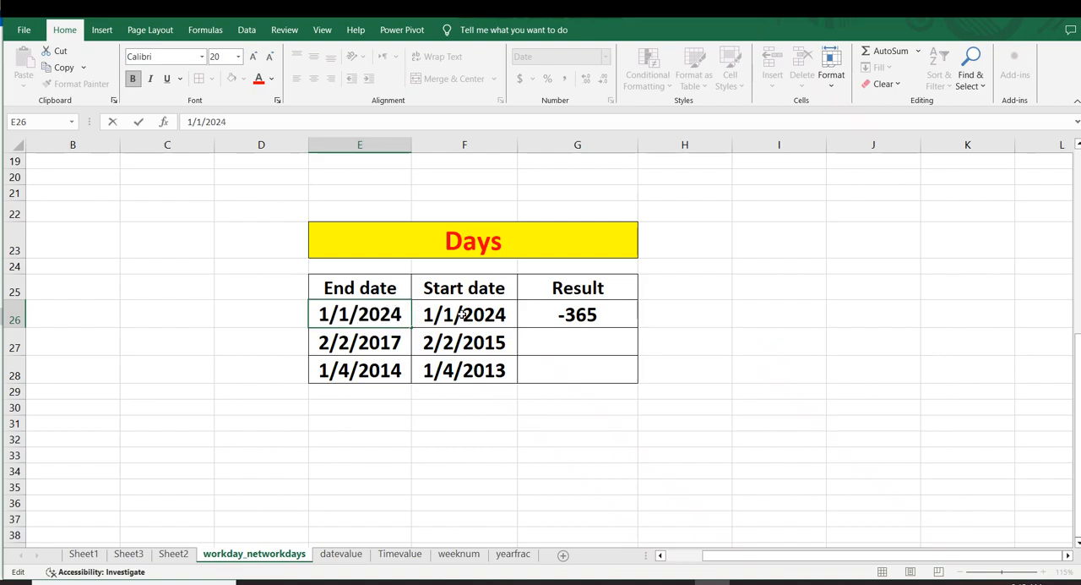
Step: Change the start date in F26 to 1/1/2023
click(463, 314)
double_click(505, 314)
key(BackSpace)
text(3)
key(Return)
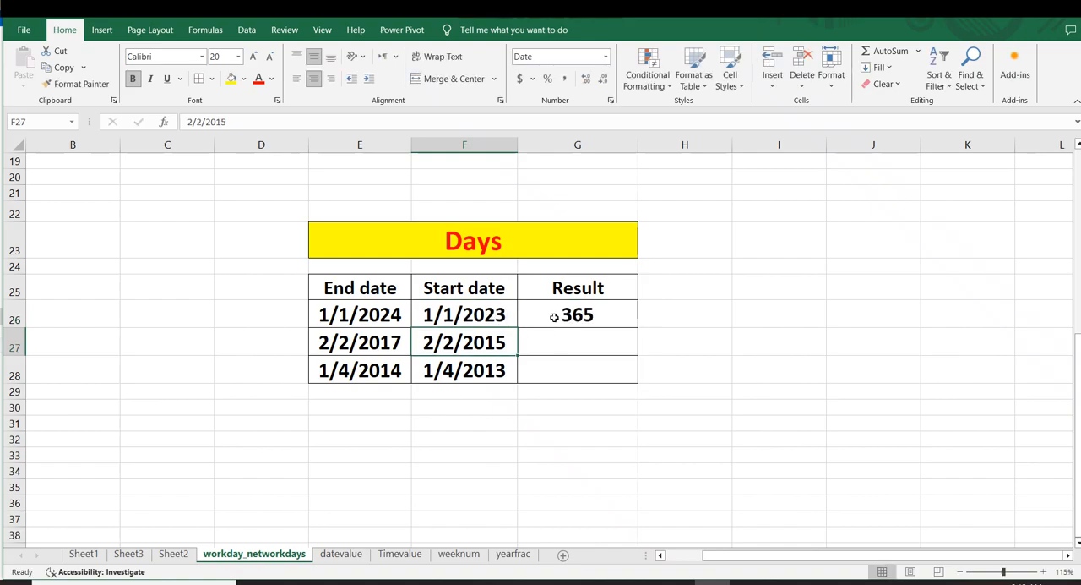
Step: Fill the DAYS formula from G26 down to G28 to complete the Result column
click(482, 314)
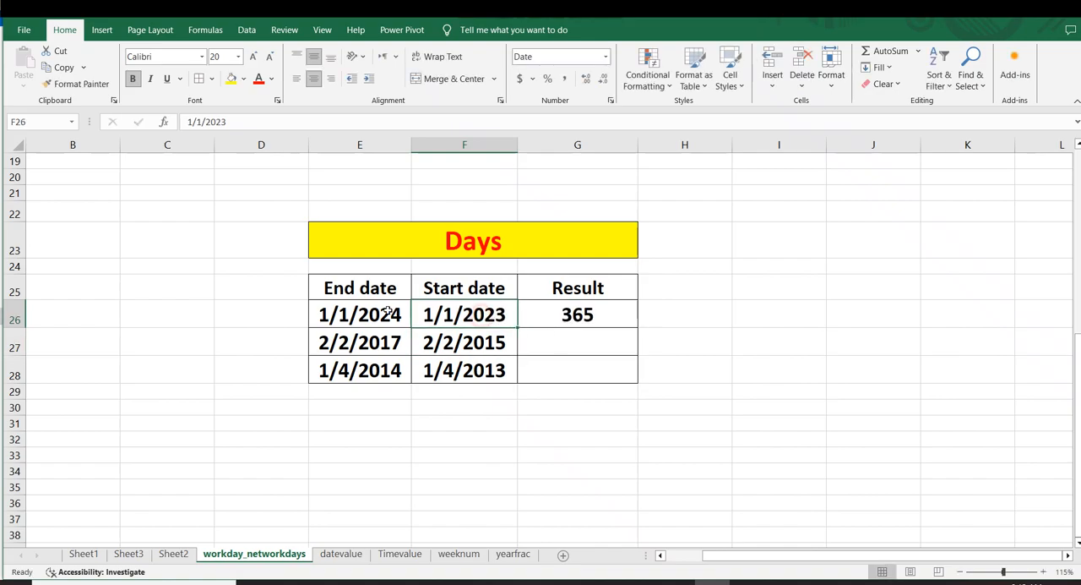
click(325, 314)
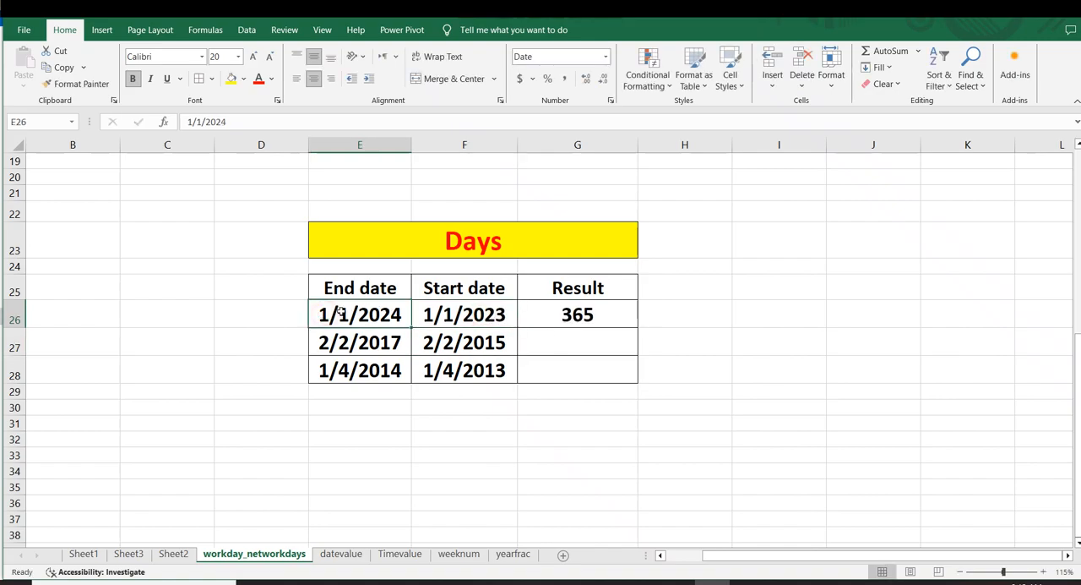
click(445, 310)
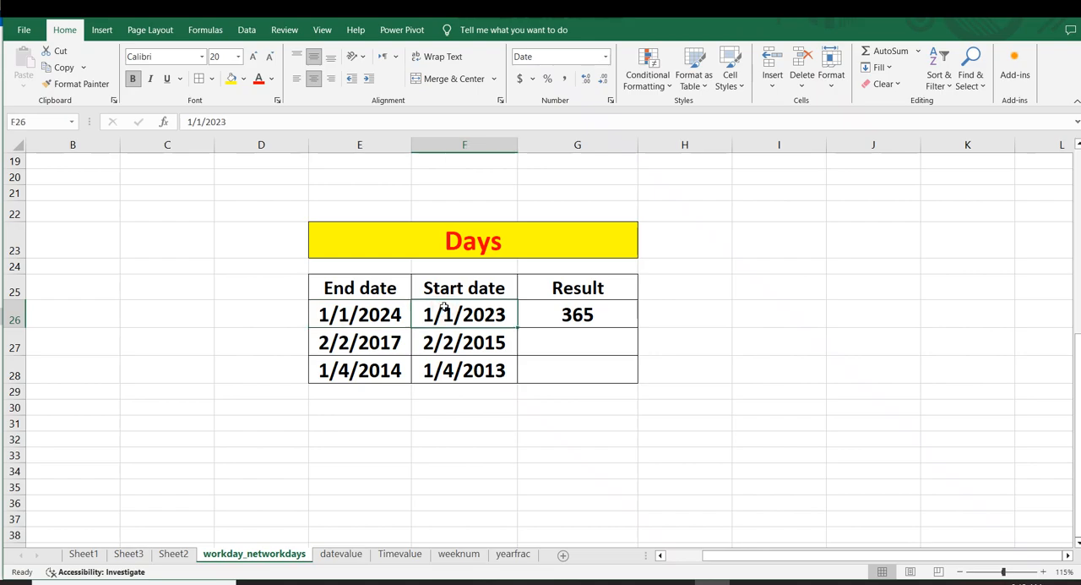
click(581, 312)
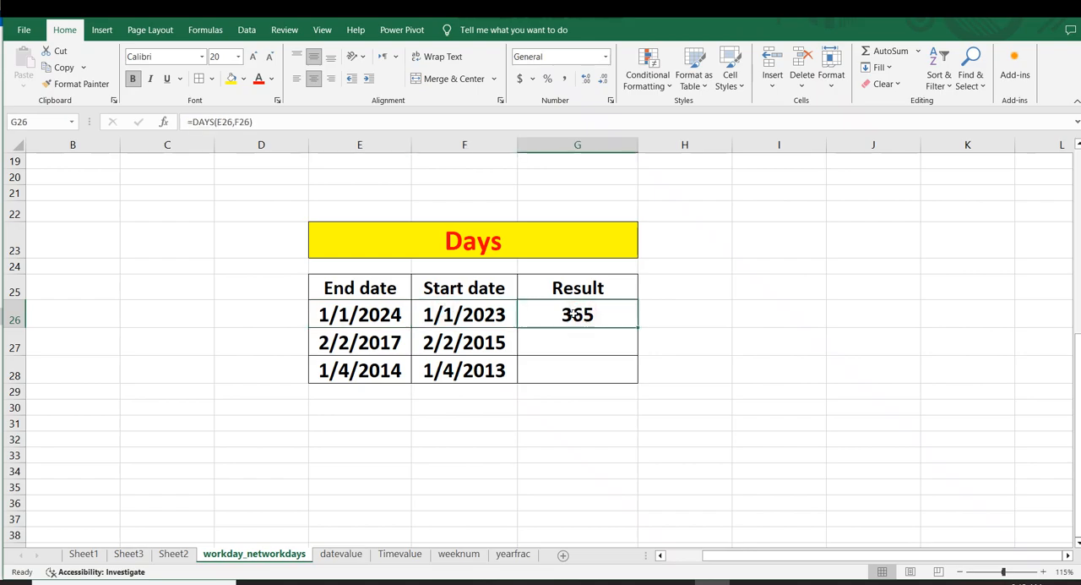
drag(637, 327, 633, 376)
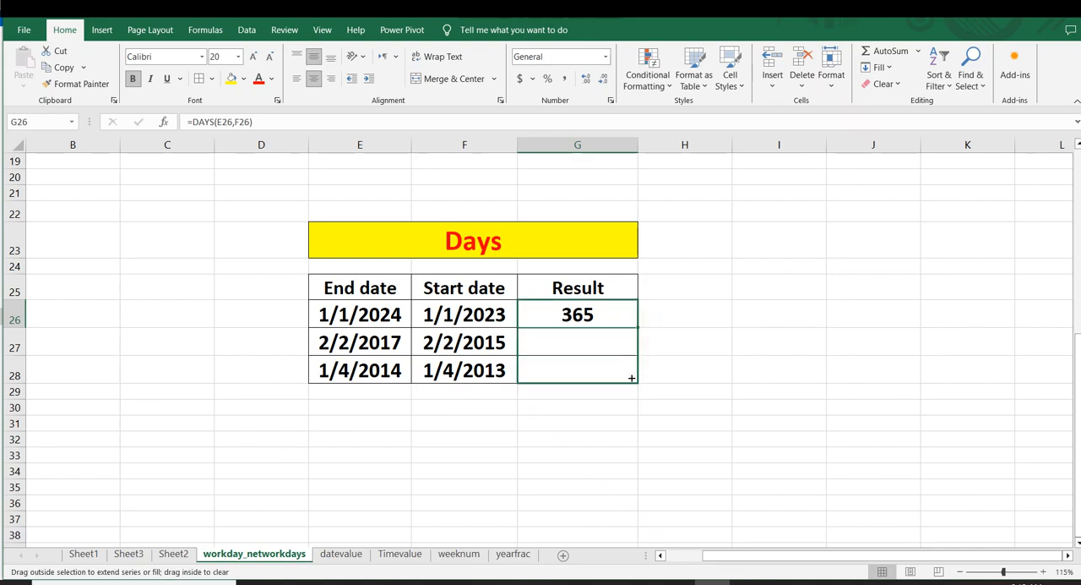
click(753, 355)
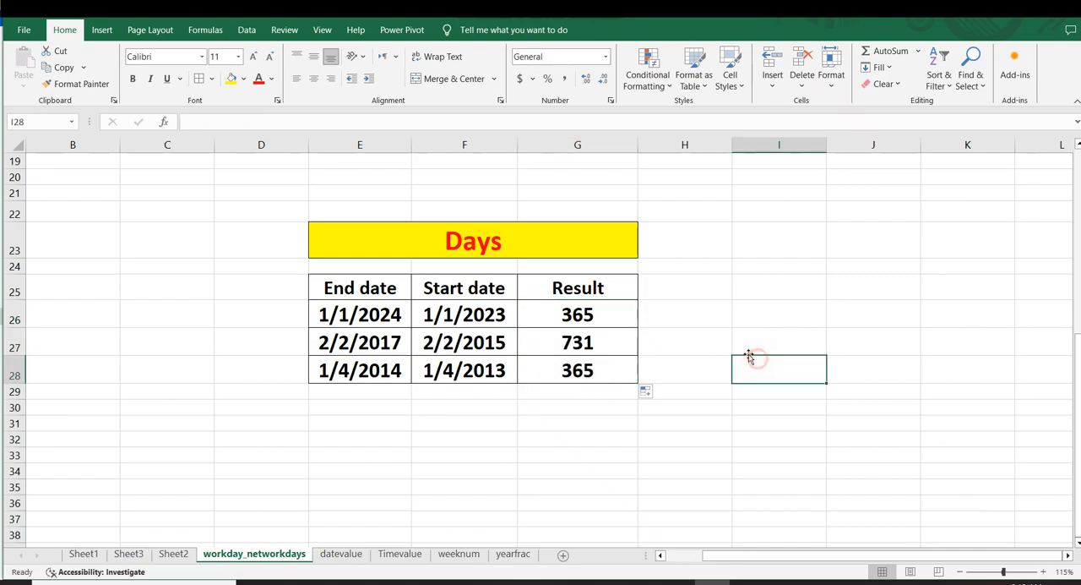
Step: Review the end dates, start dates and results in rows 26 to 28 of the Days table
click(379, 342)
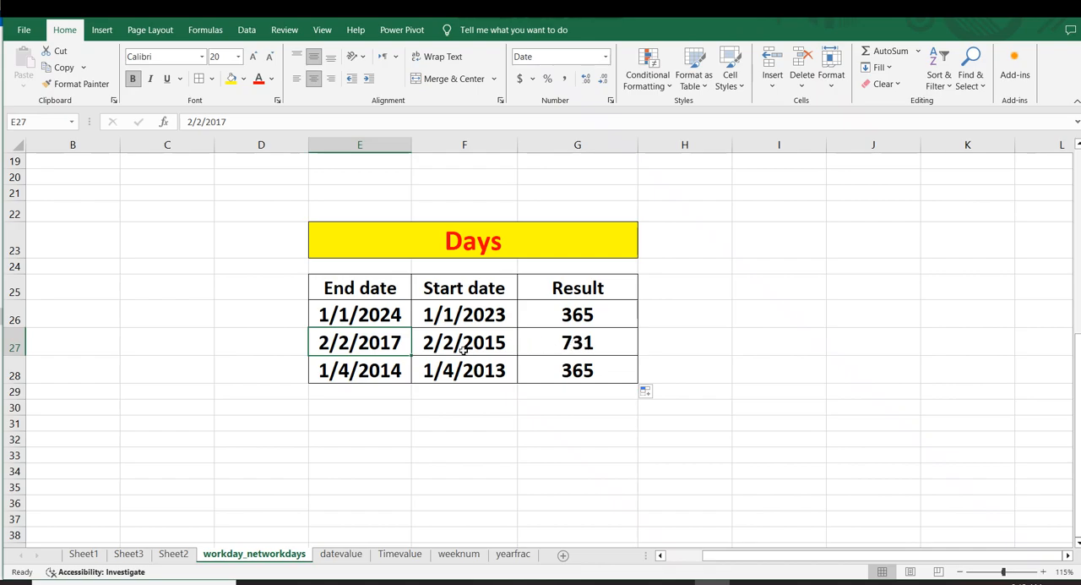
click(566, 371)
click(713, 321)
drag(363, 281, 581, 372)
click(707, 312)
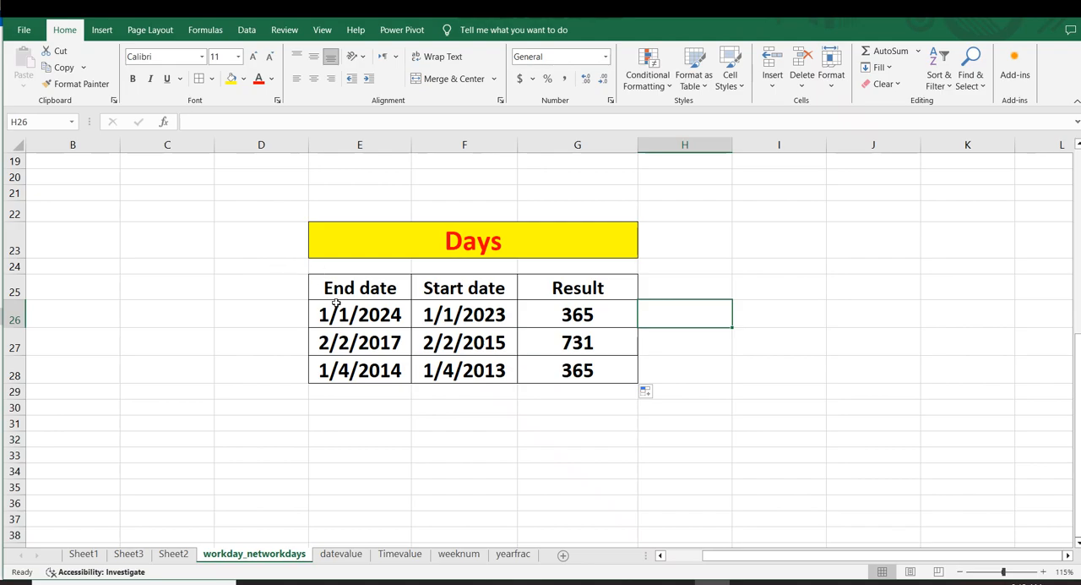
drag(335, 307, 450, 311)
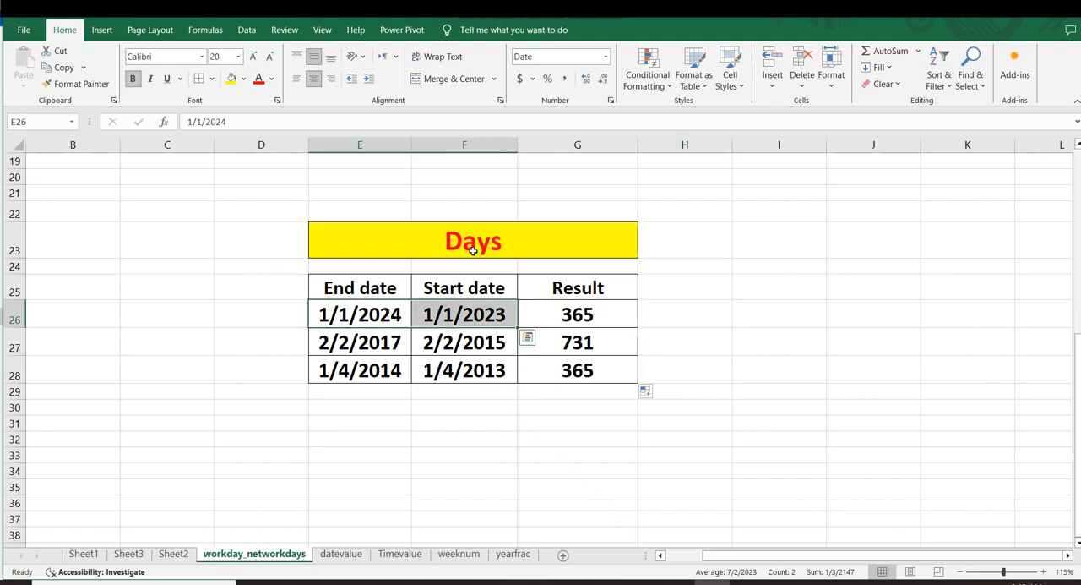
Step: Review the Network days table and its weekend note in H5, and compare it with the Days table below
scroll(473, 251, up, 3)
scroll(473, 251, up, 3)
click(569, 300)
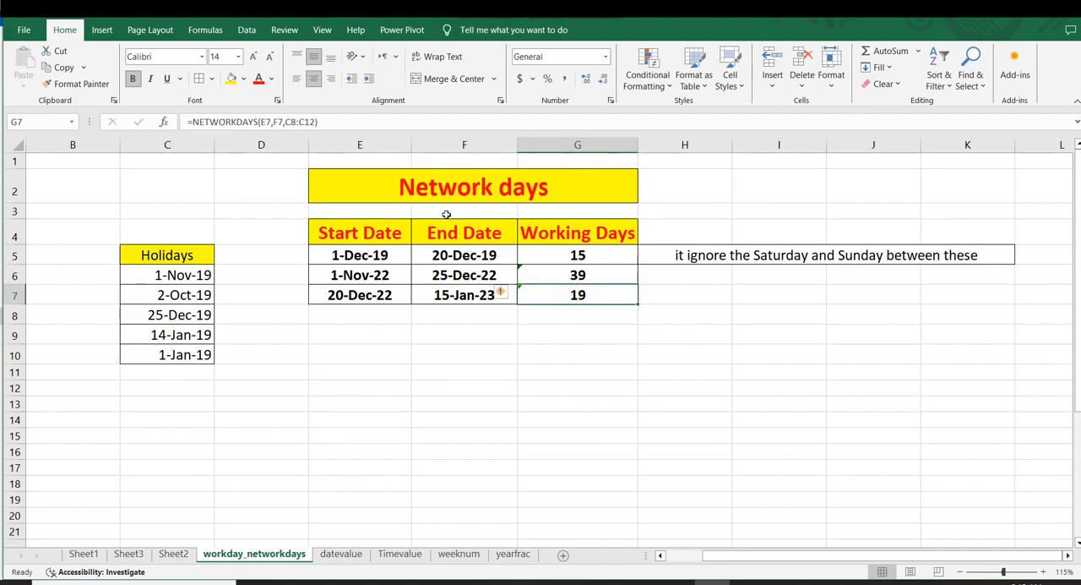
click(381, 193)
click(782, 402)
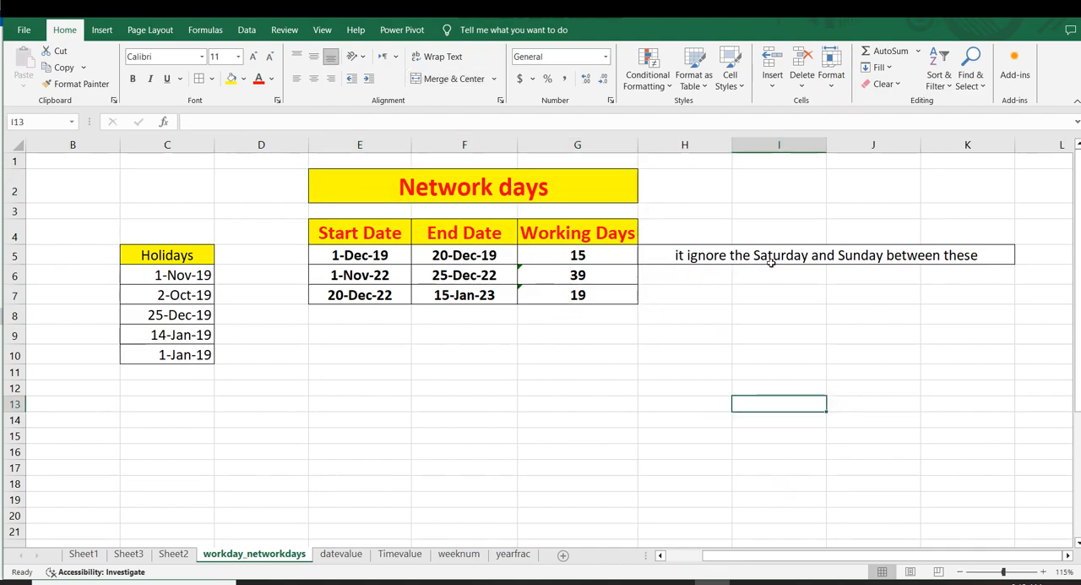
click(740, 255)
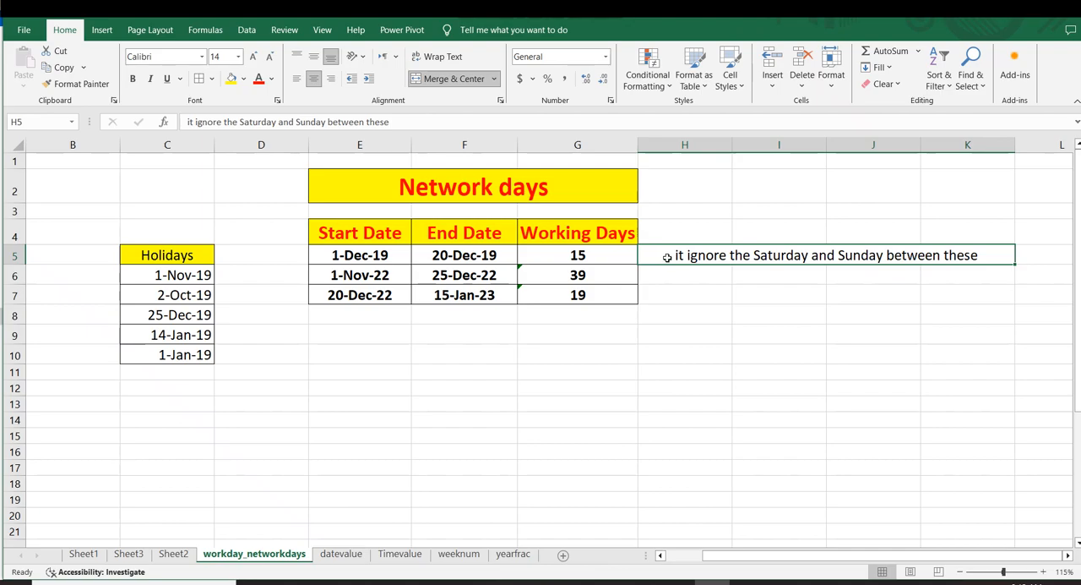
click(670, 341)
scroll(669, 345, down, 5)
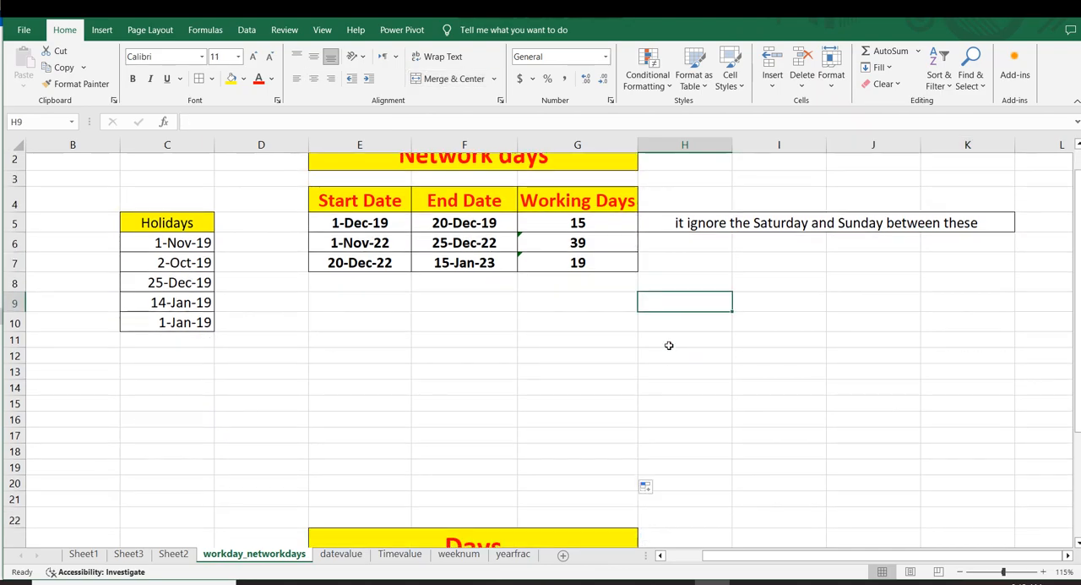
scroll(668, 344, up, 5)
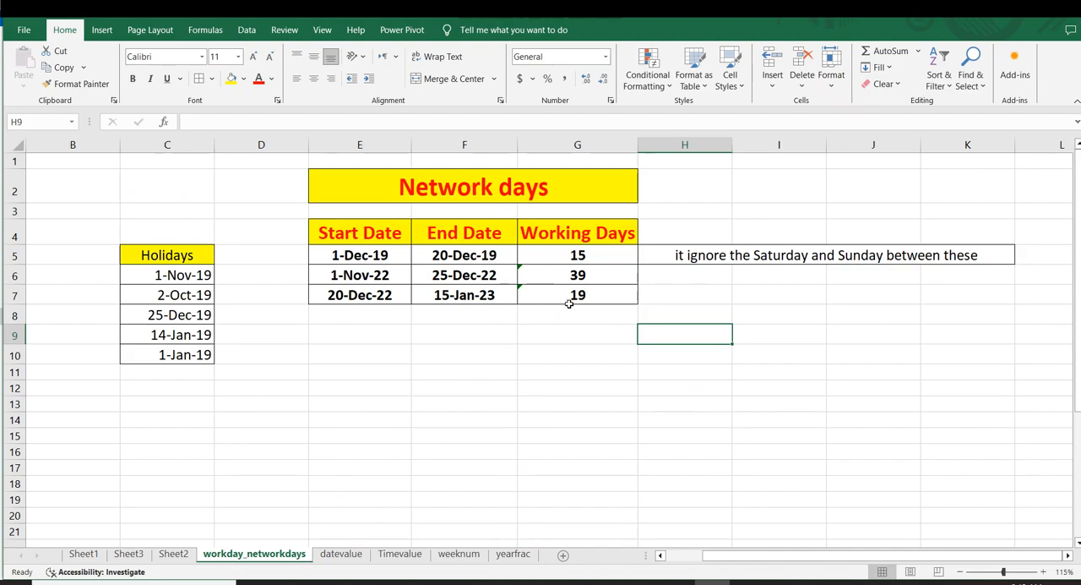
scroll(488, 221, down, 4)
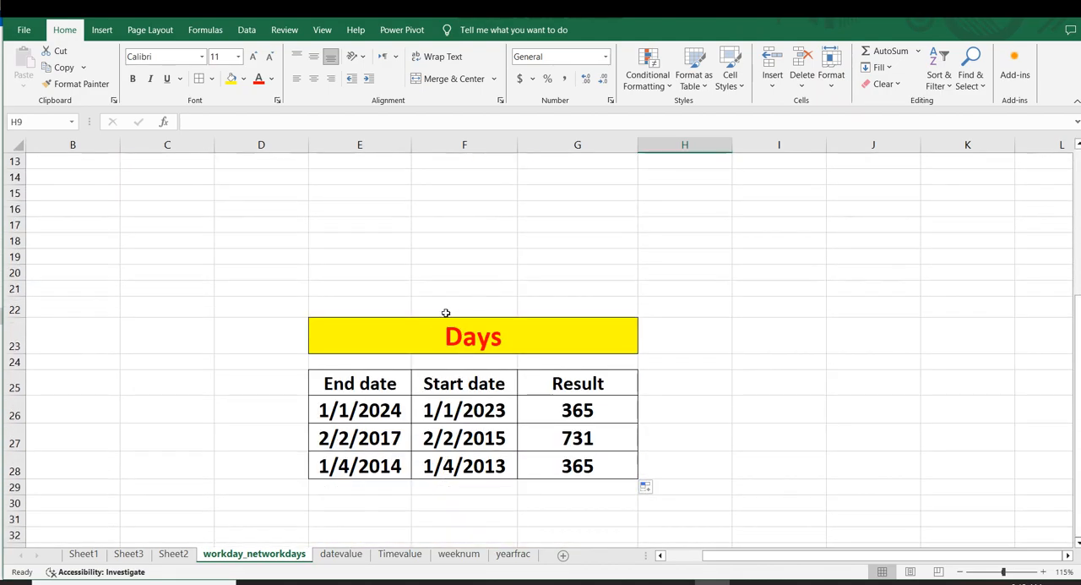
scroll(610, 309, up, 4)
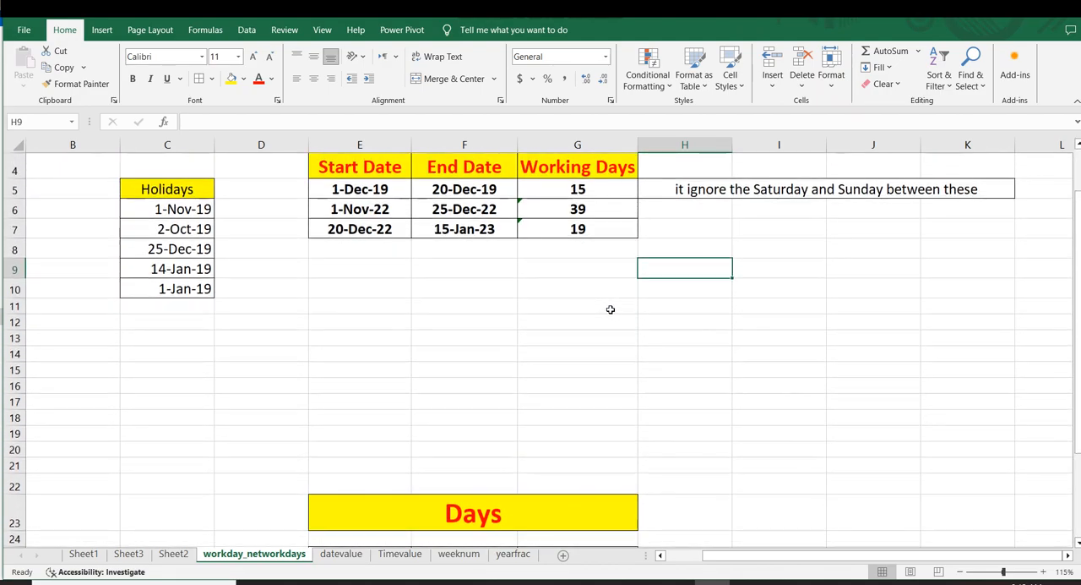
drag(299, 189, 596, 338)
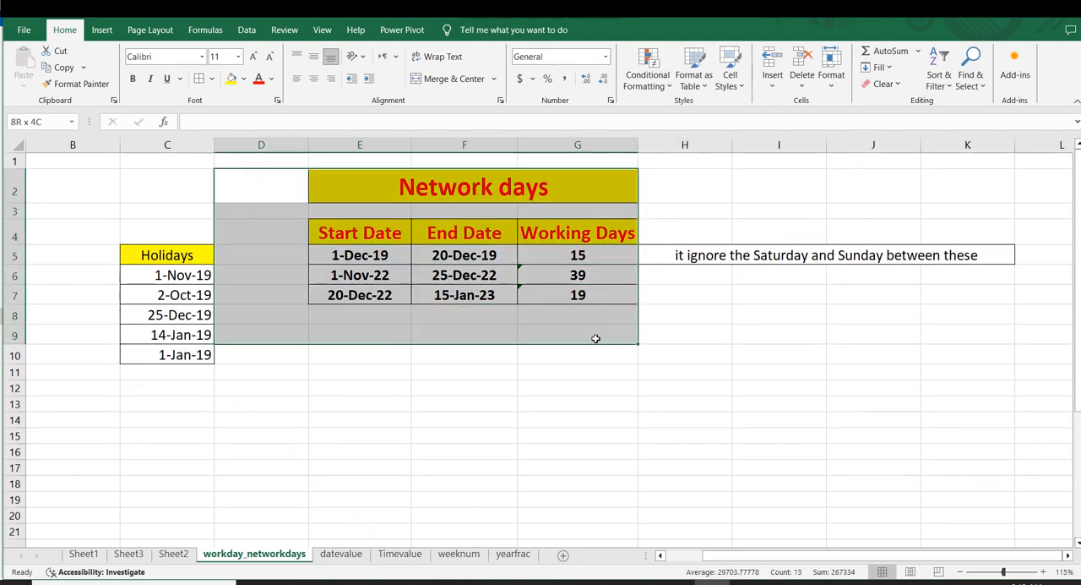